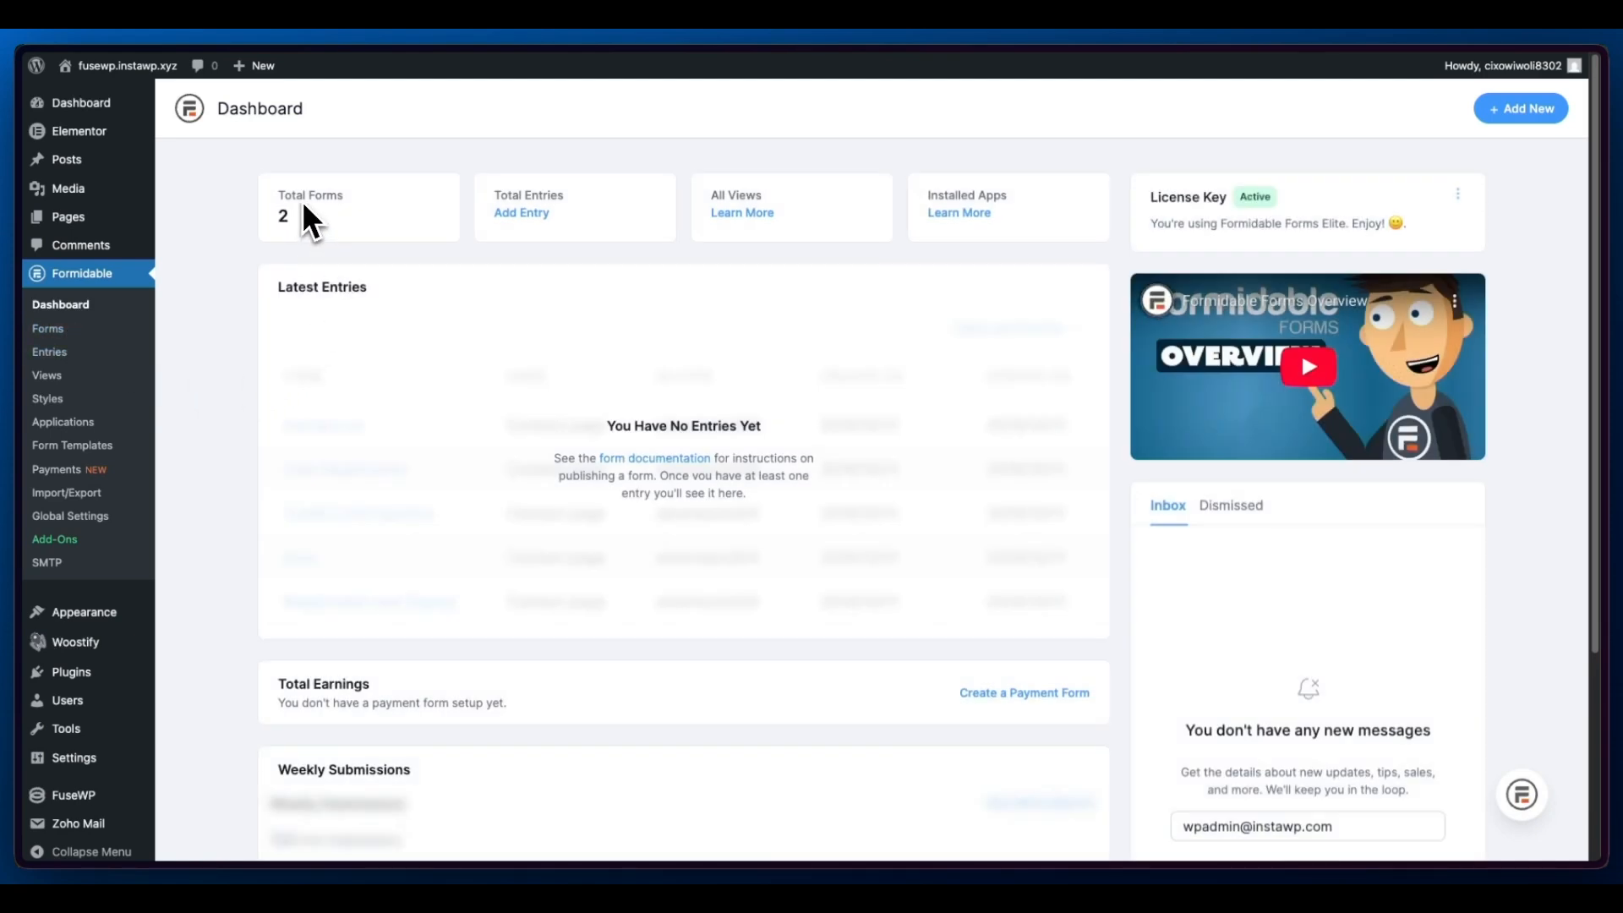
Review the list of Formidable forms and look over the published Feedback page with its name, email and rating questions.
click(49, 329)
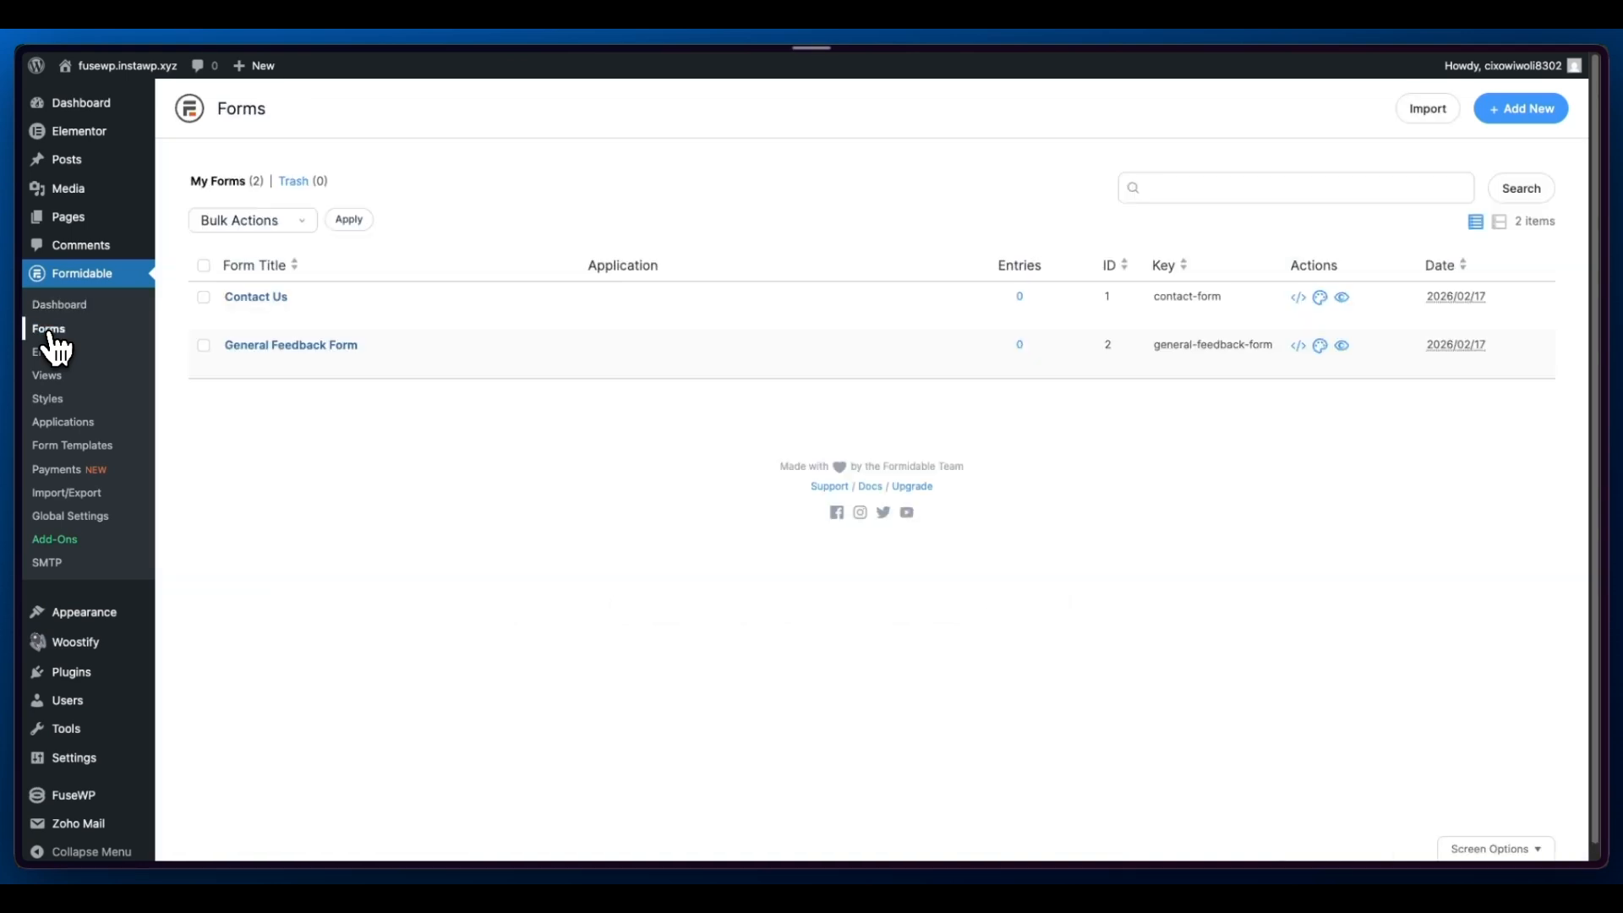
mouse_move(217, 361)
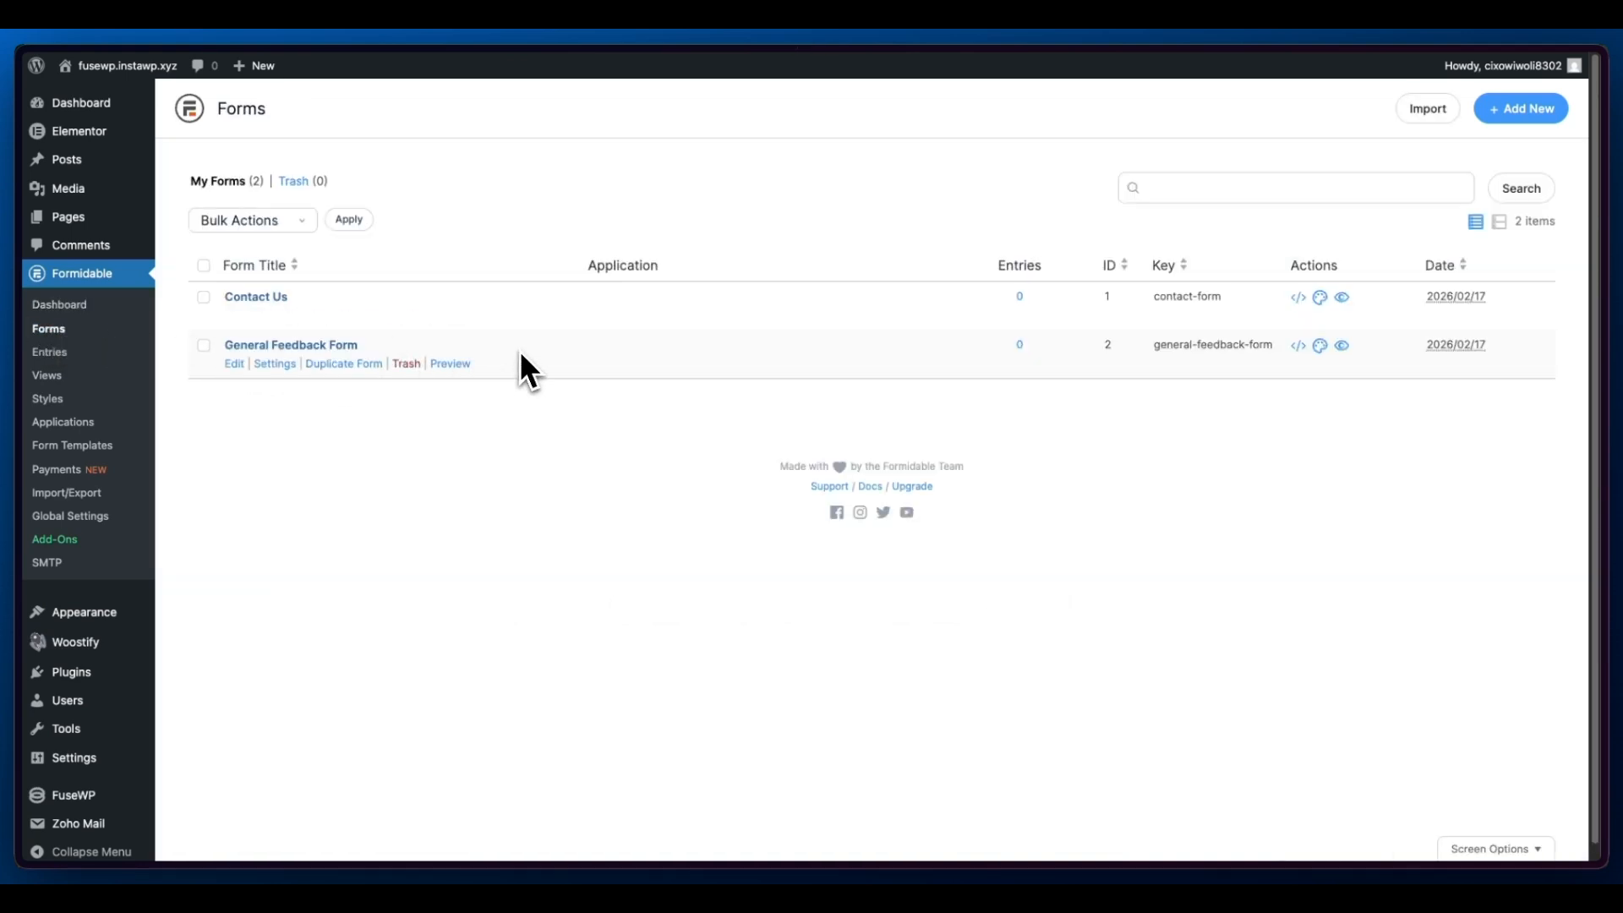
mouse_move(43, 363)
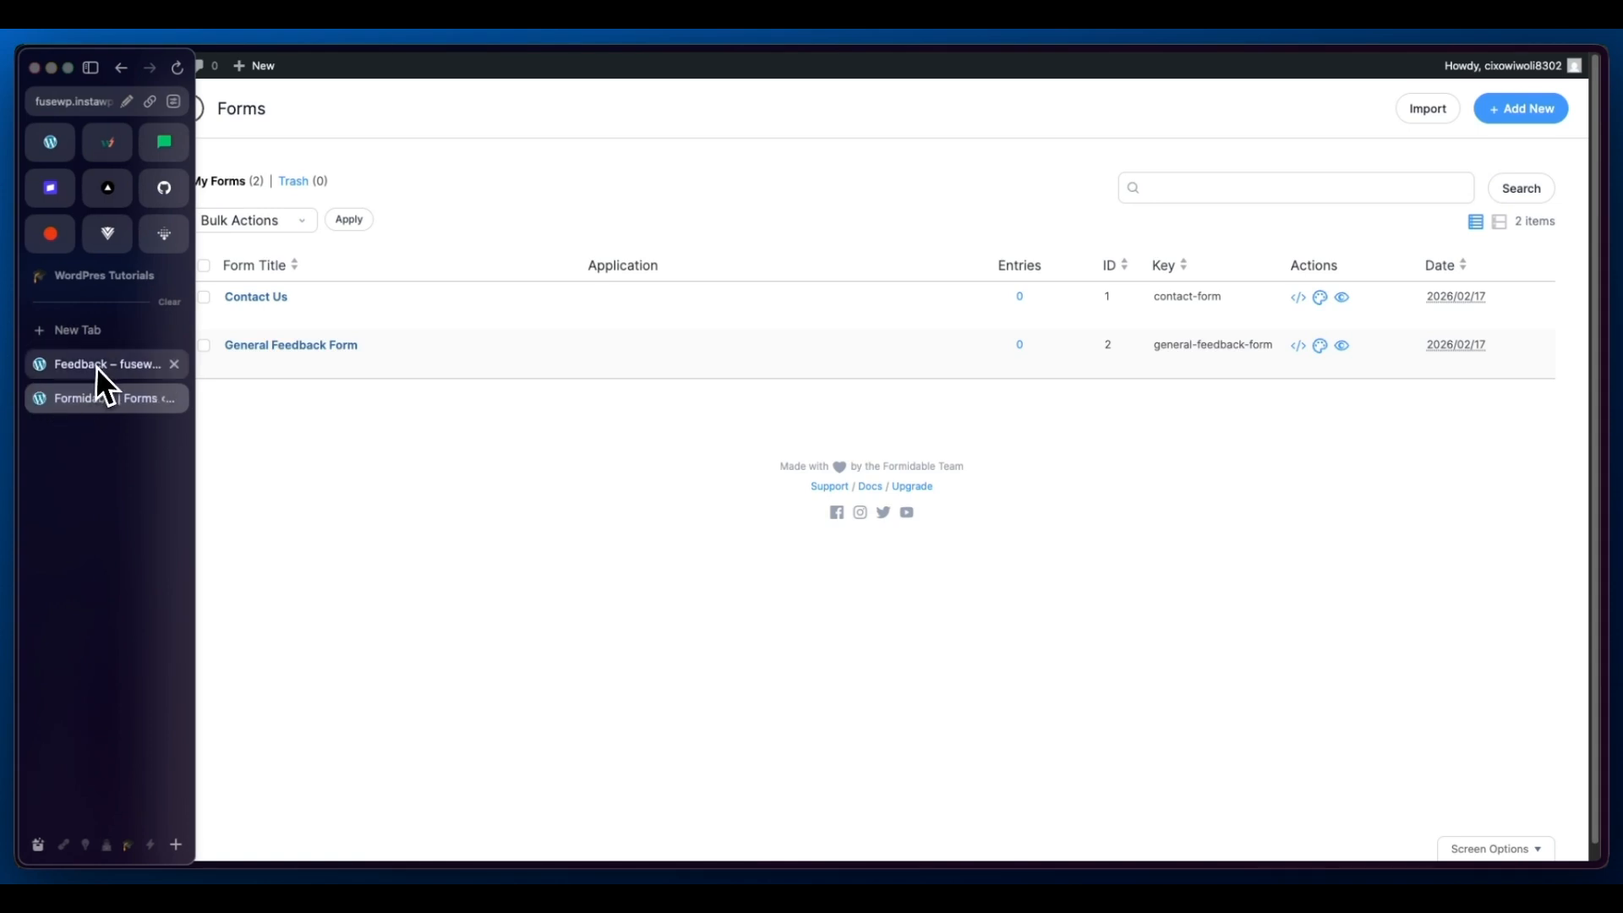
click(98, 363)
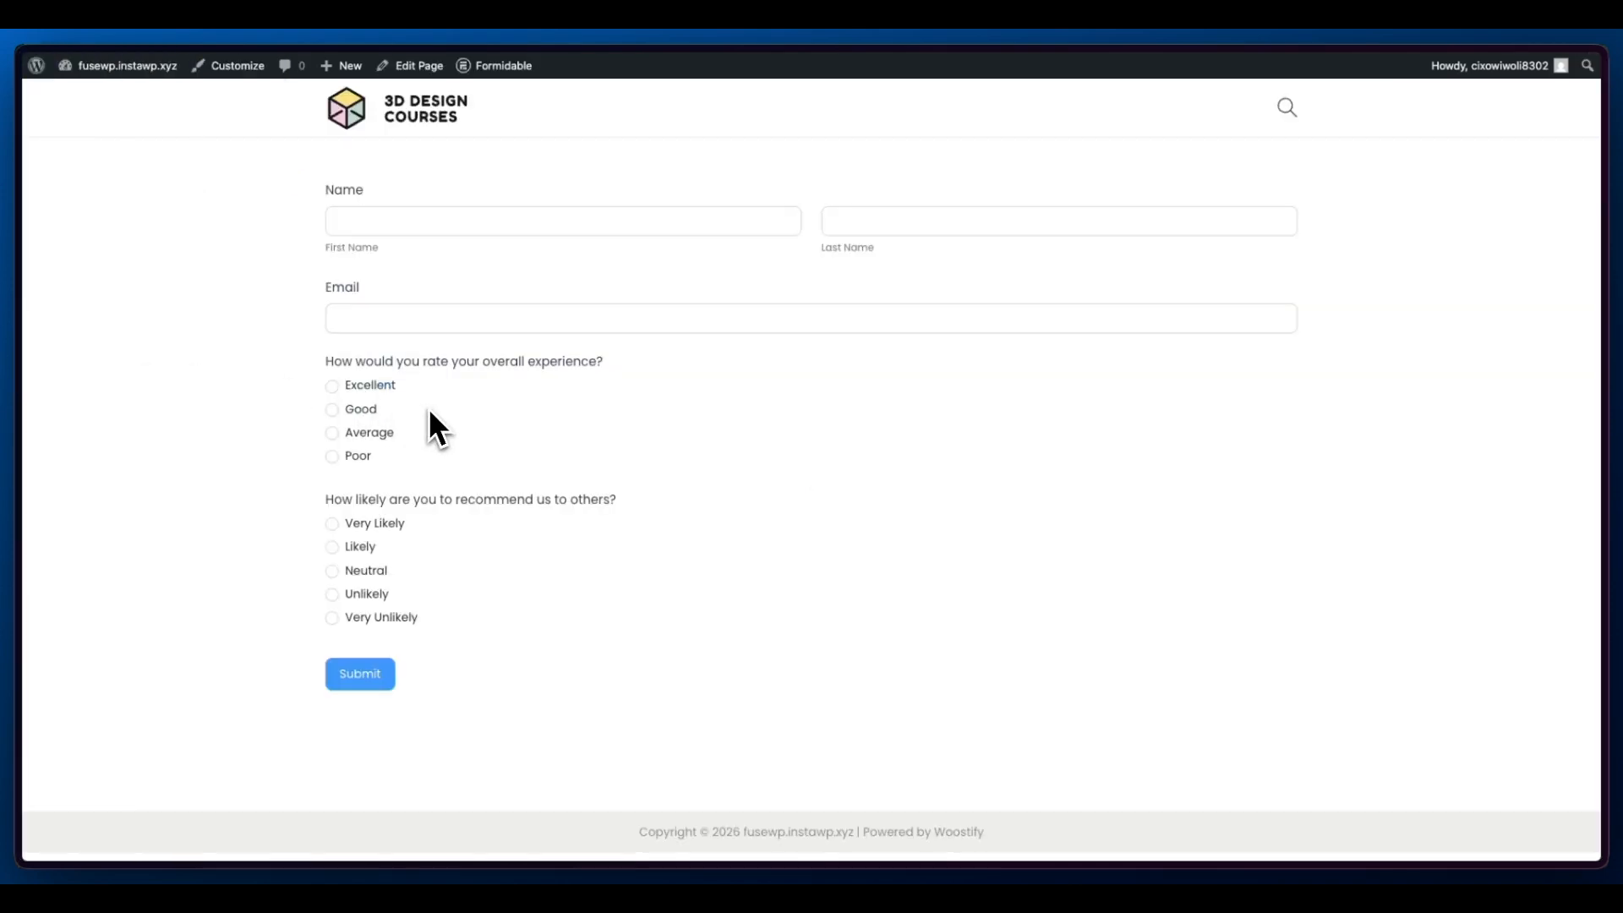
click(84, 399)
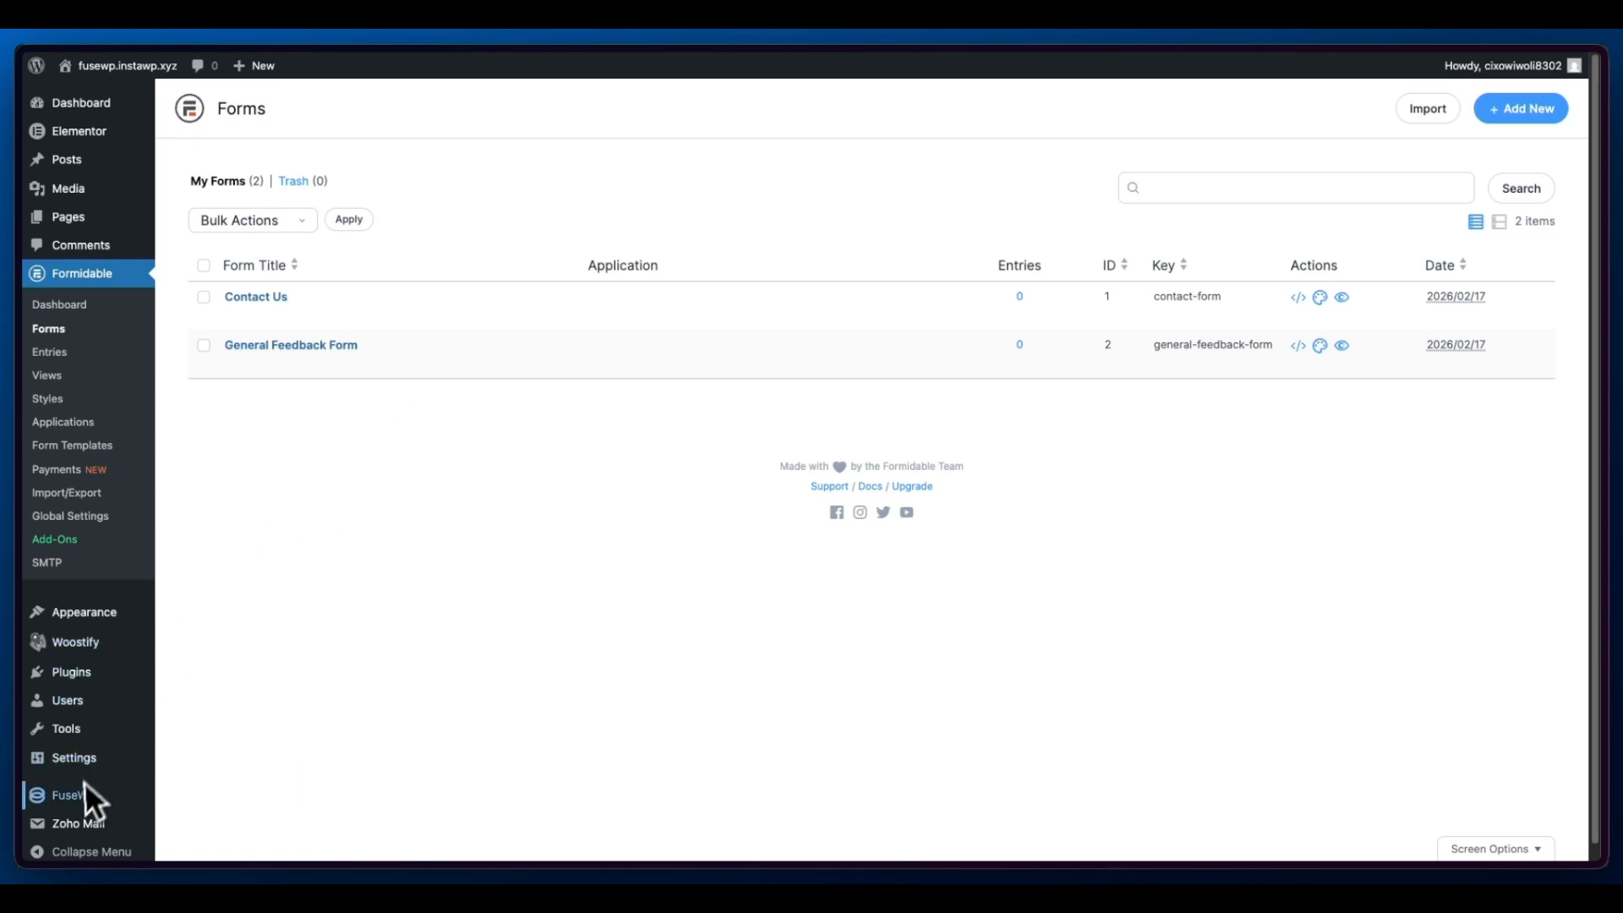
Open the FuseWP settings and look through the available email marketing integrations.
mouse_move(78, 801)
click(169, 774)
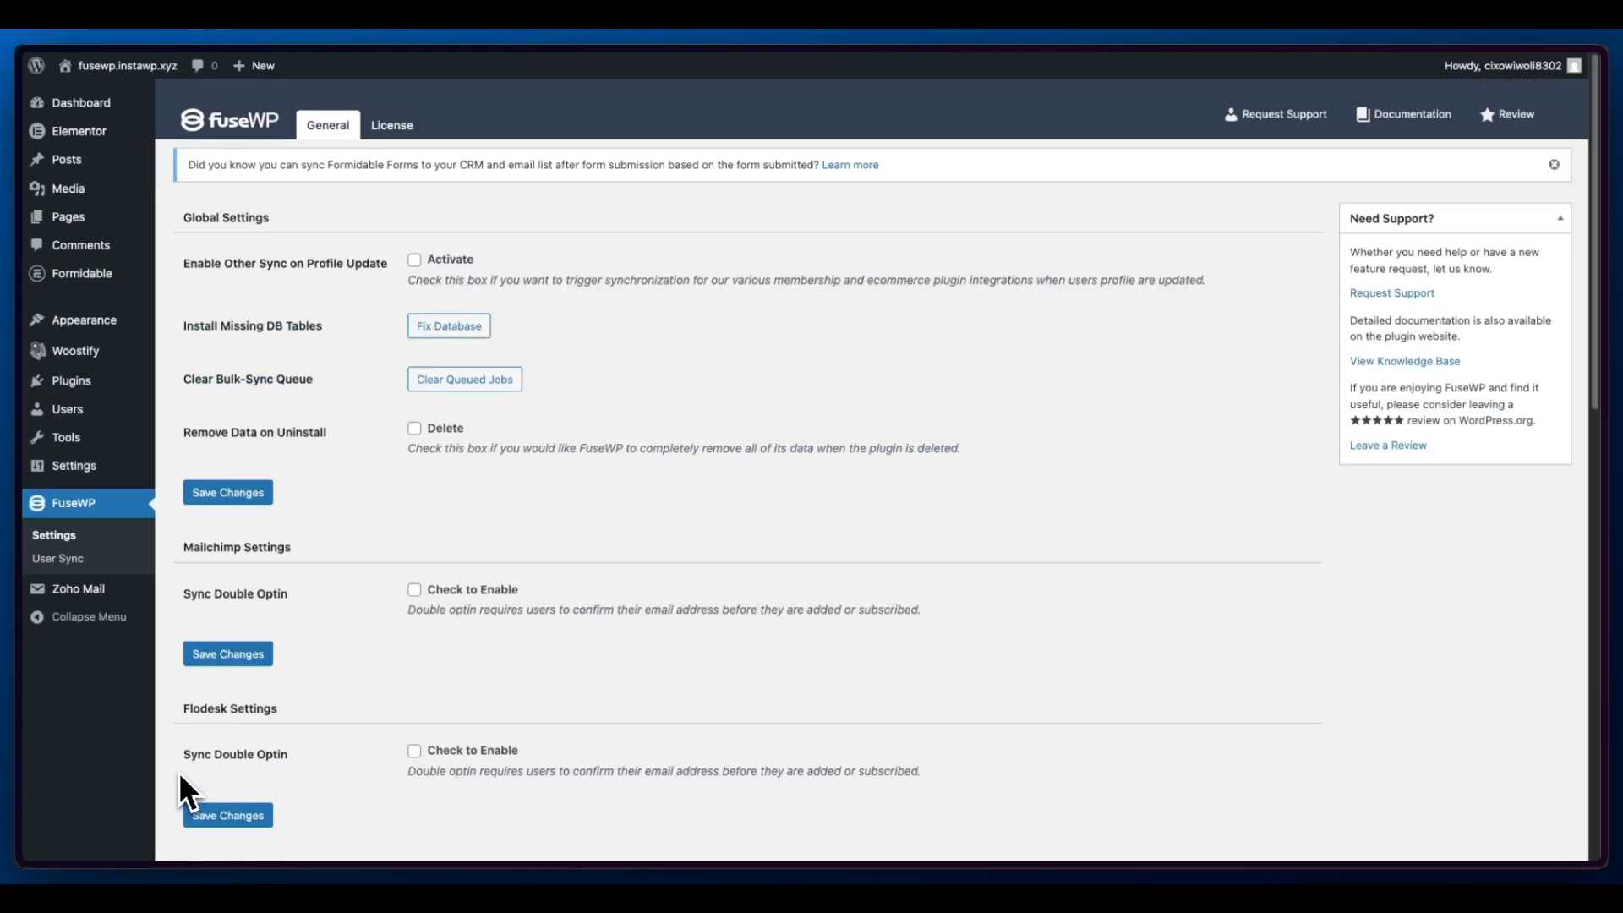
scroll(372, 660, down, 7)
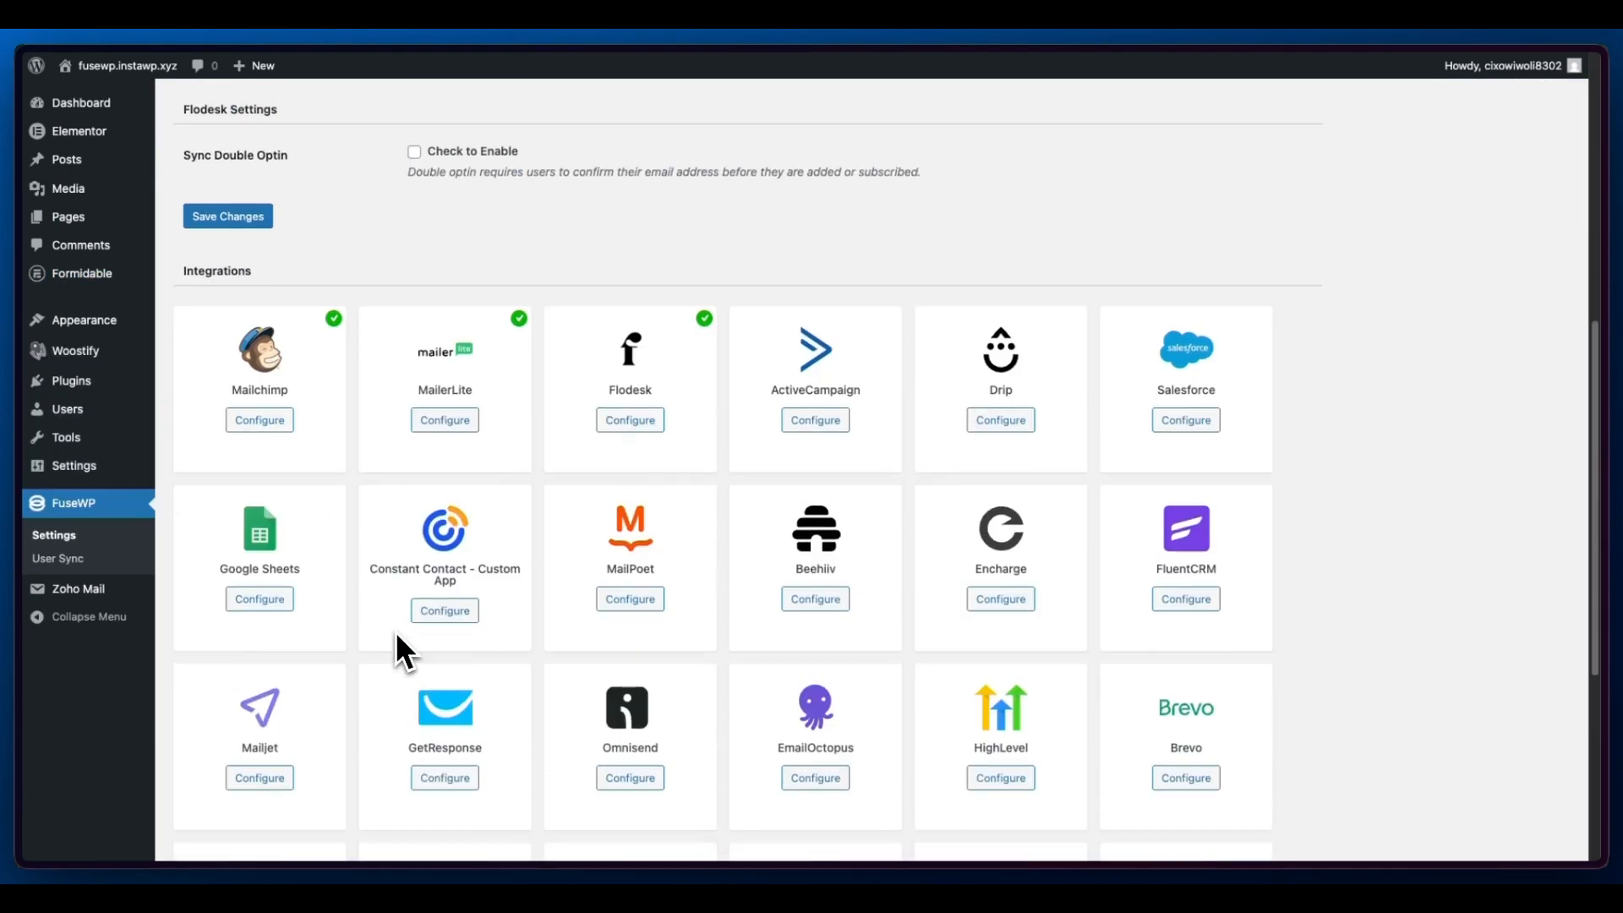
scroll(833, 601, down, 5)
scroll(838, 602, up, 5)
scroll(504, 428, up, 7)
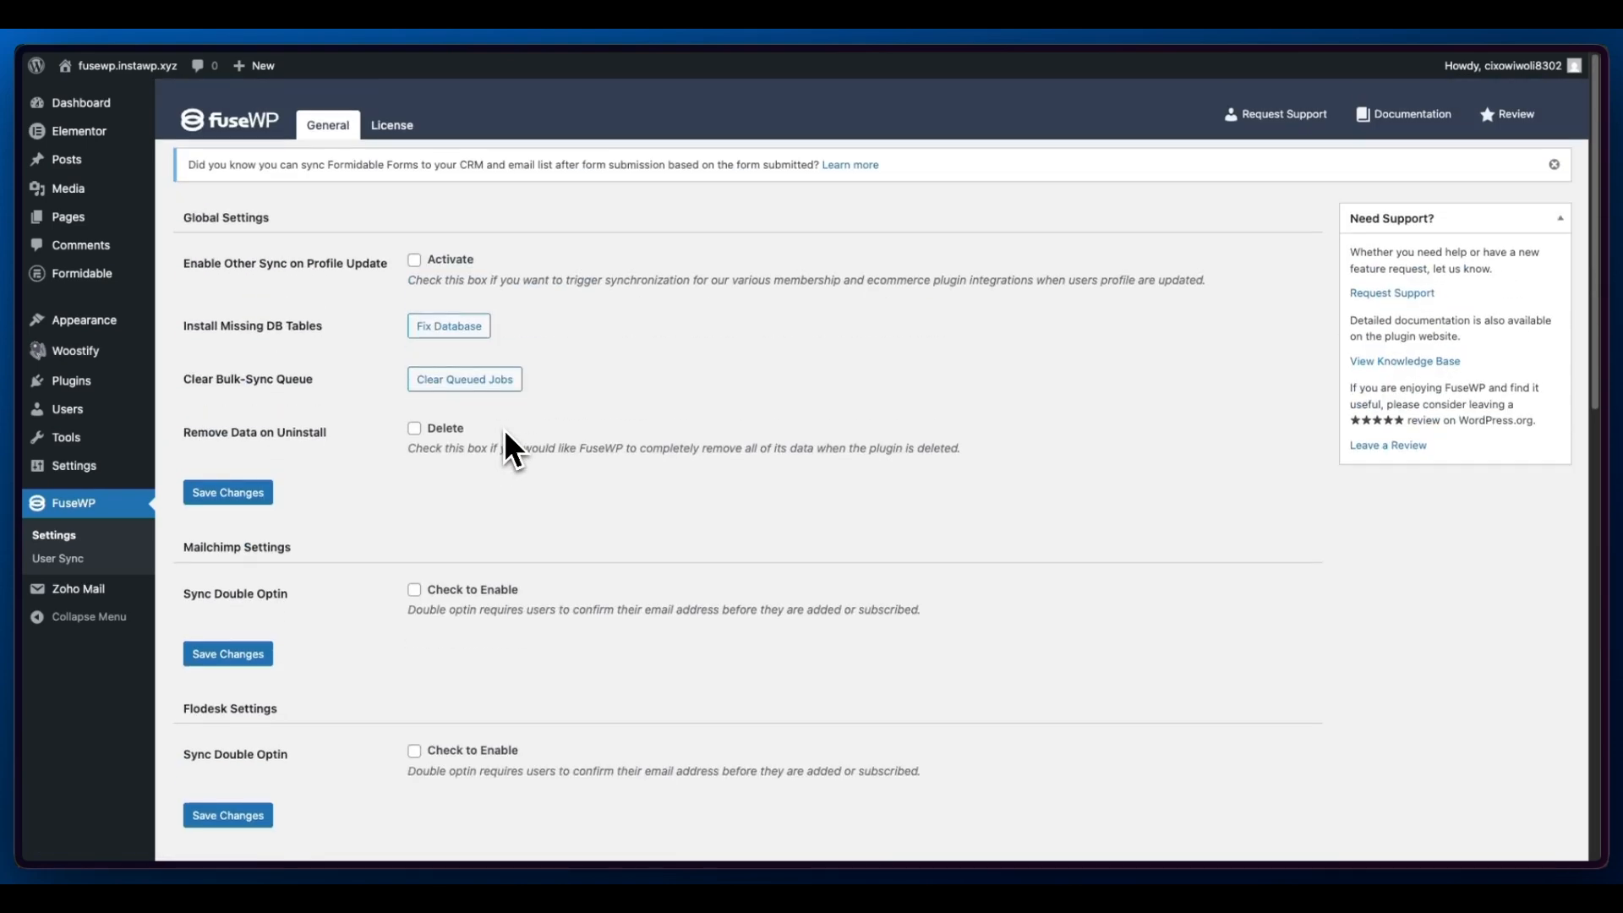
Start a new user sync rule with Formidable Forms as source and General Feedback Form as source item.
click(71, 561)
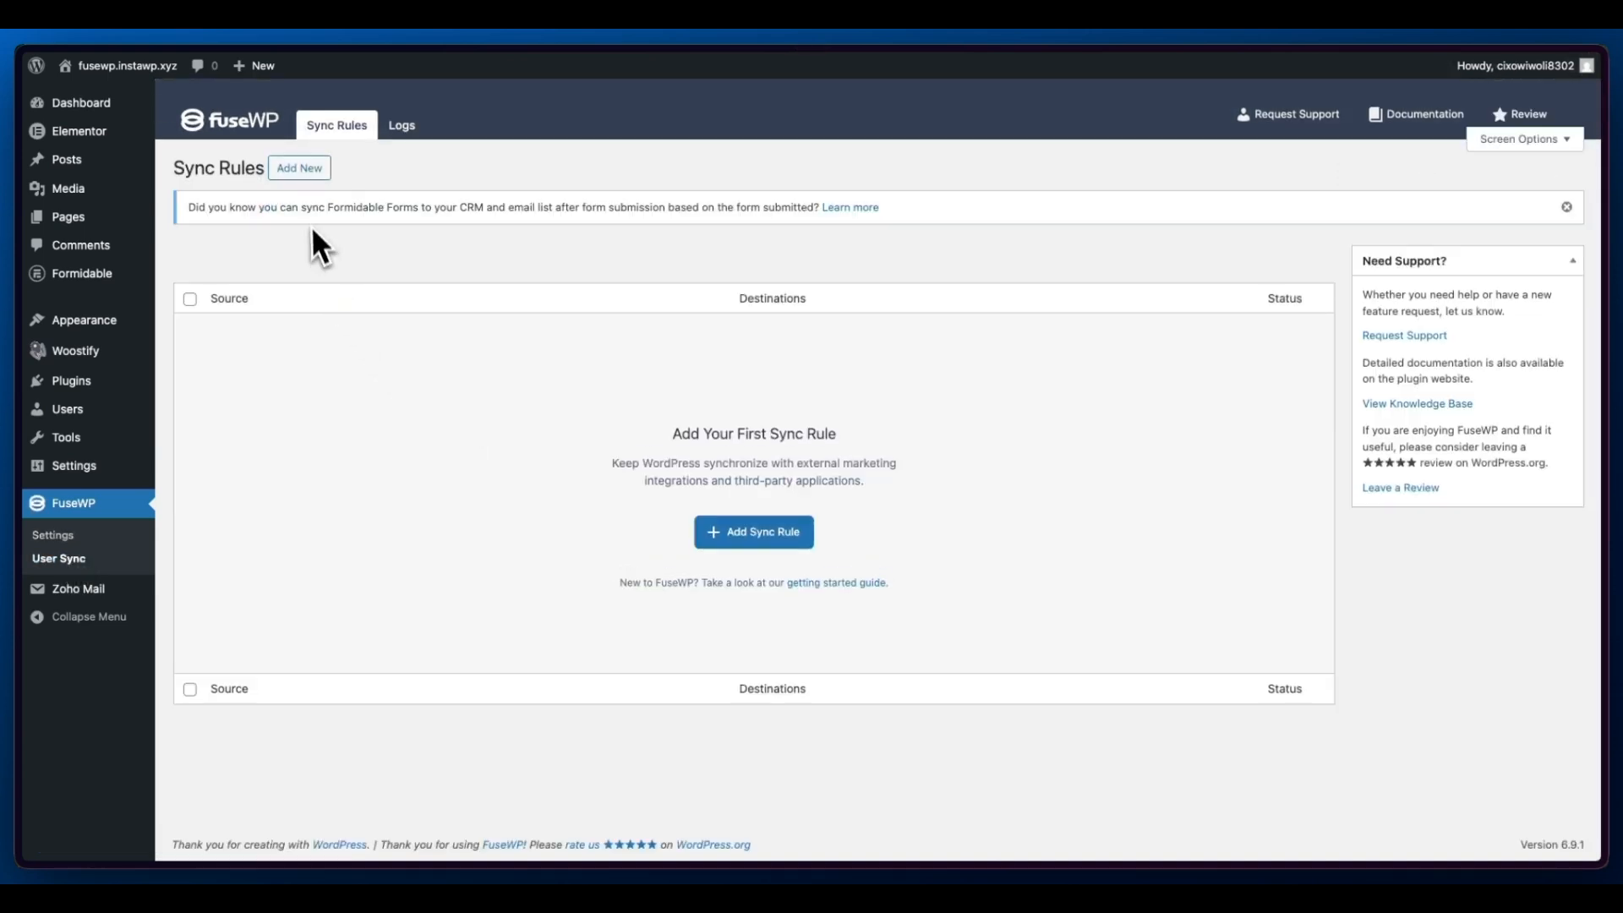
click(302, 173)
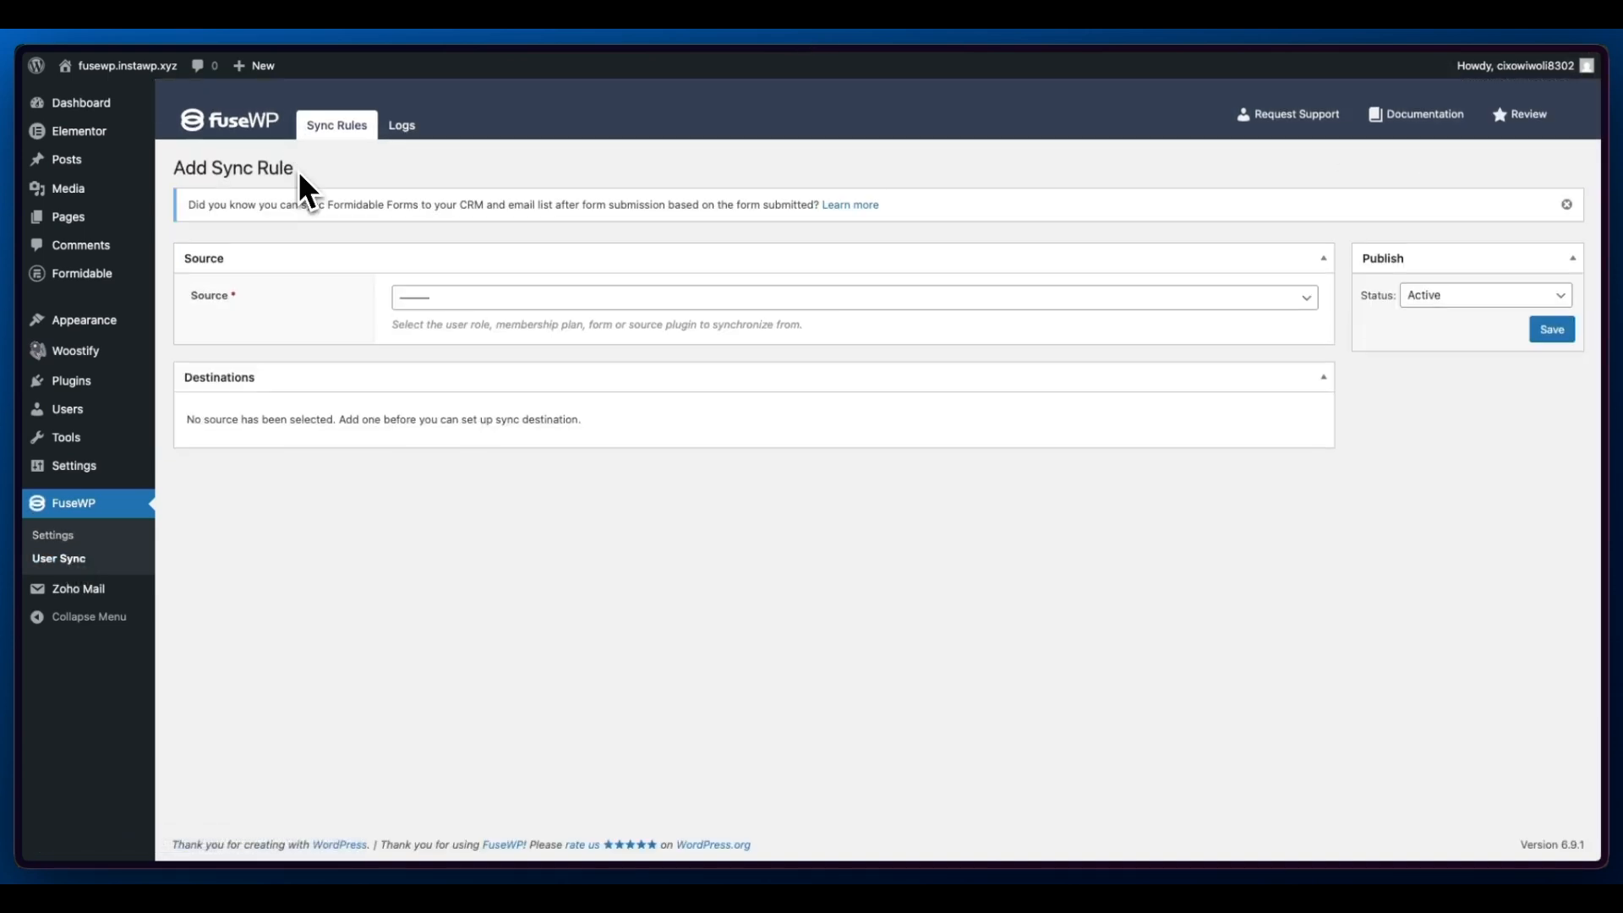
click(536, 297)
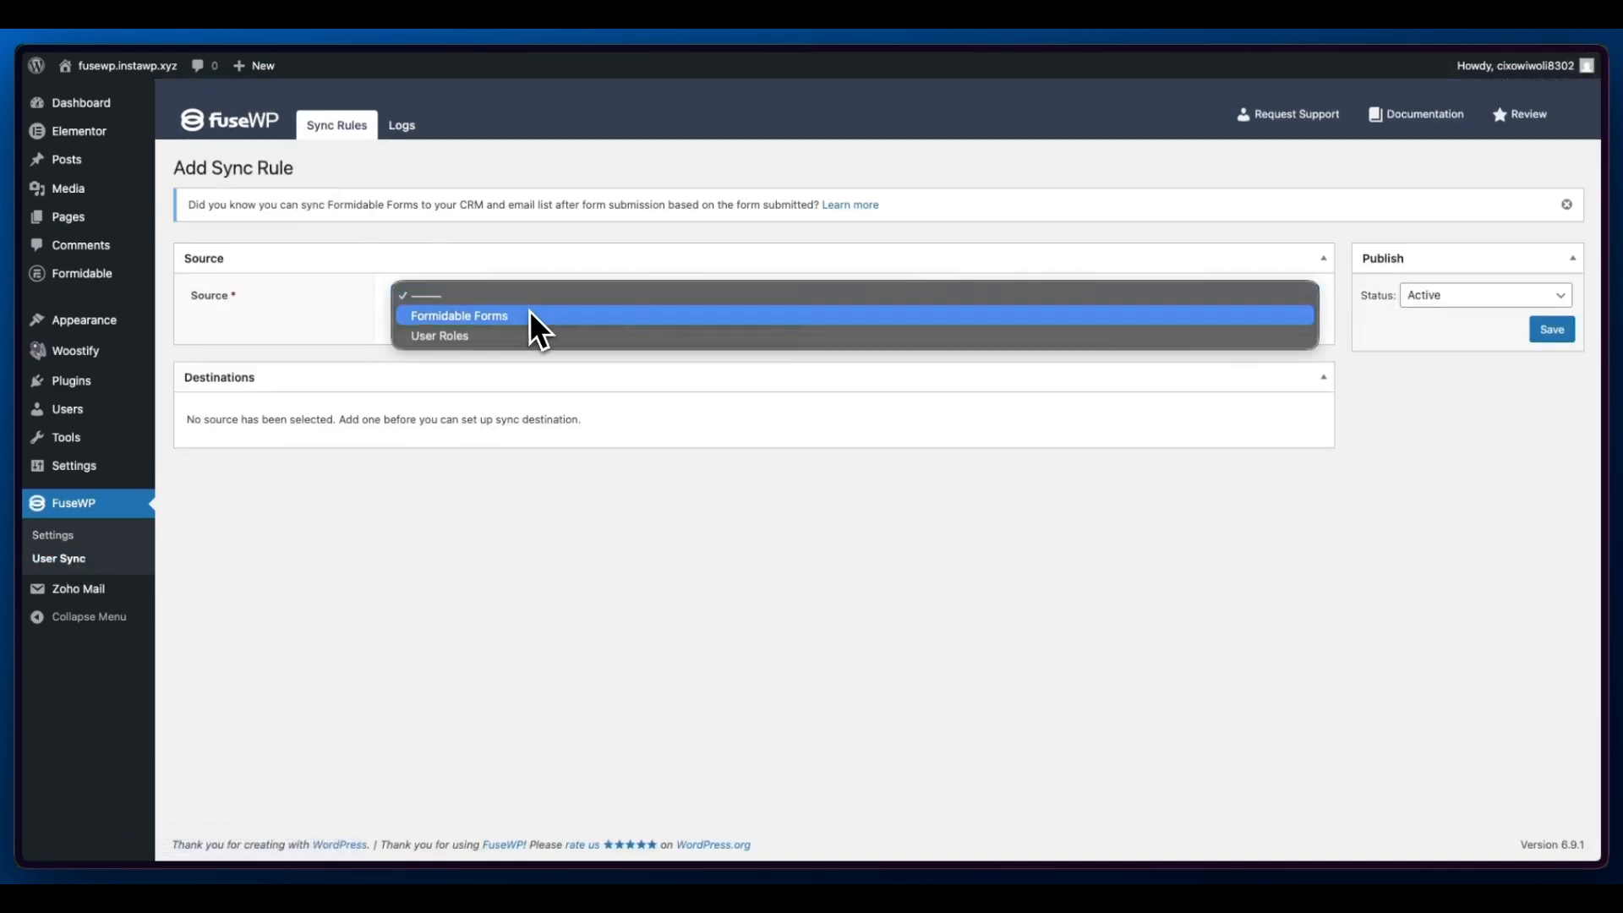
click(530, 315)
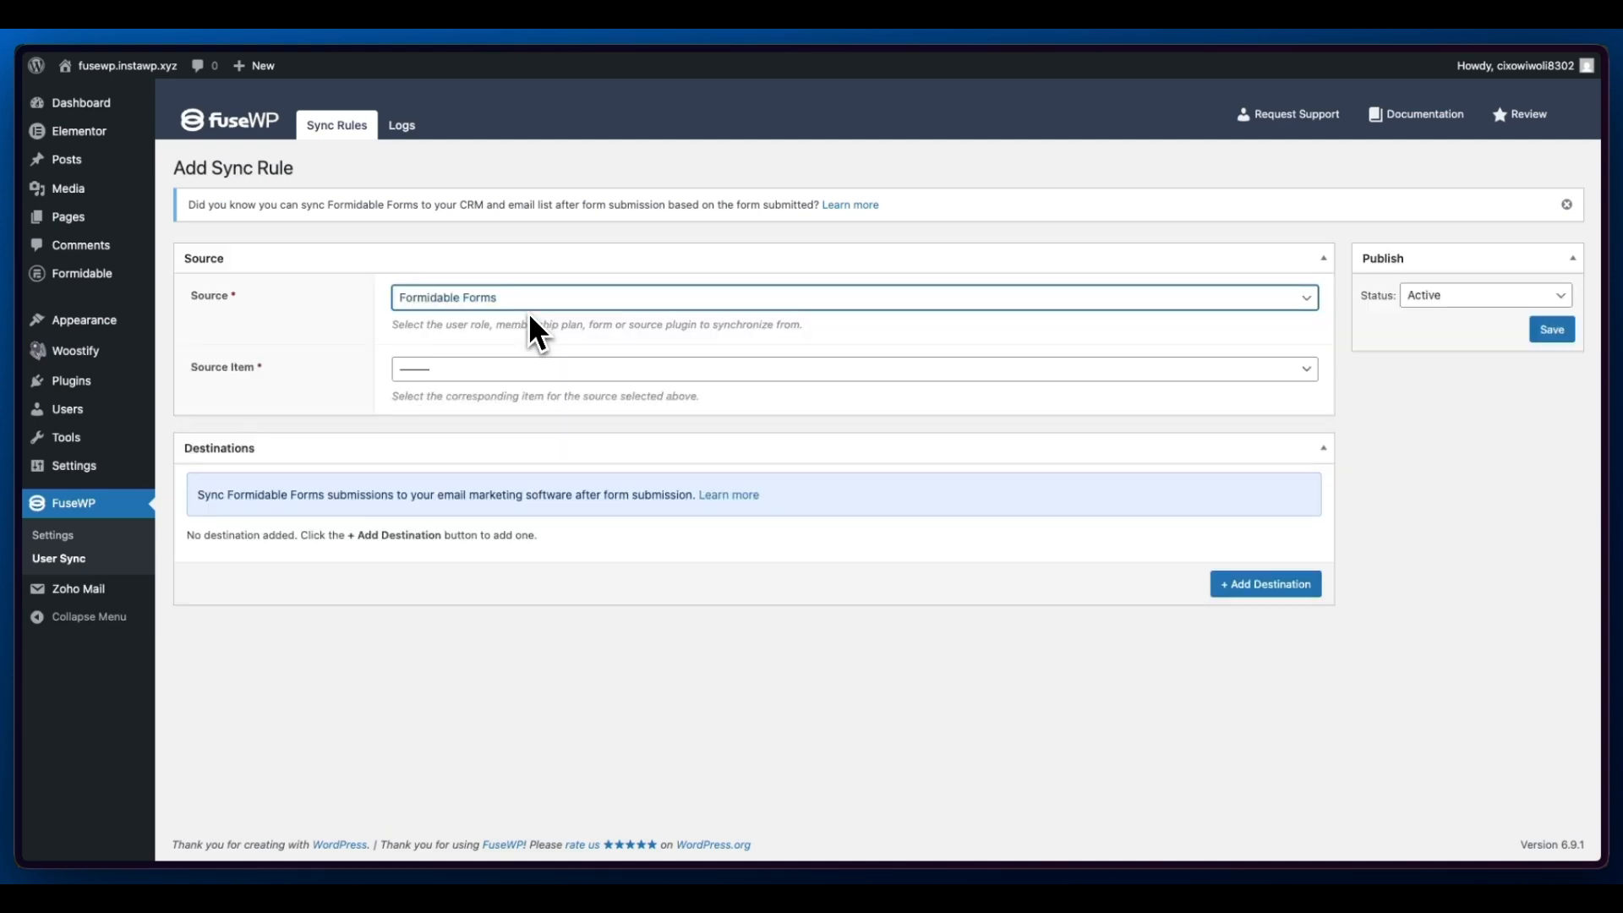
click(473, 370)
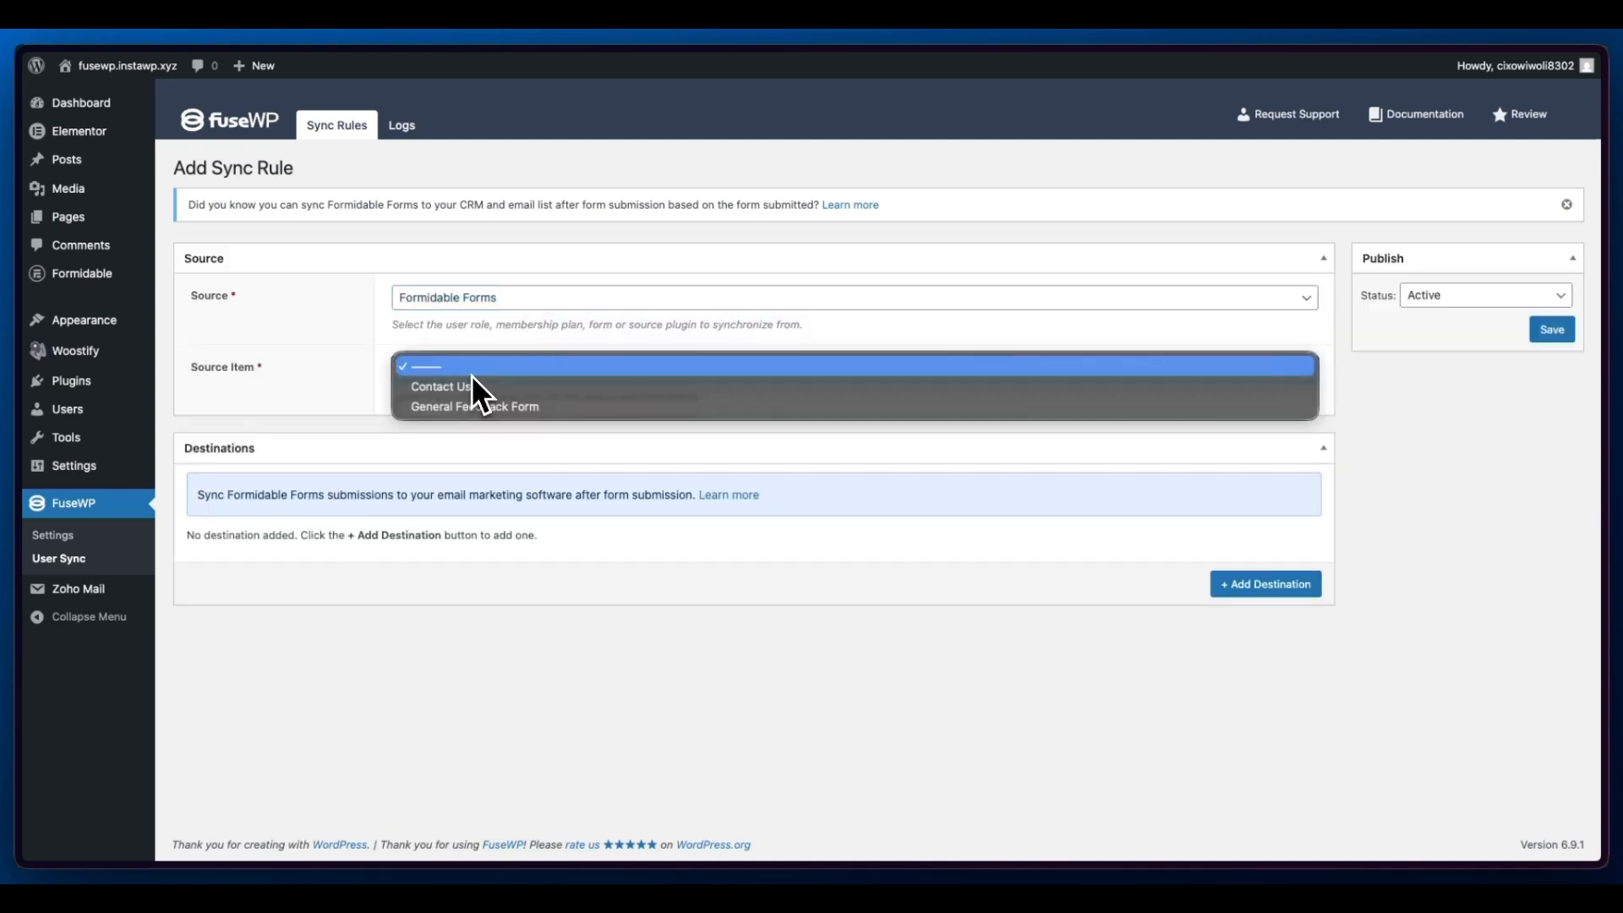
click(479, 406)
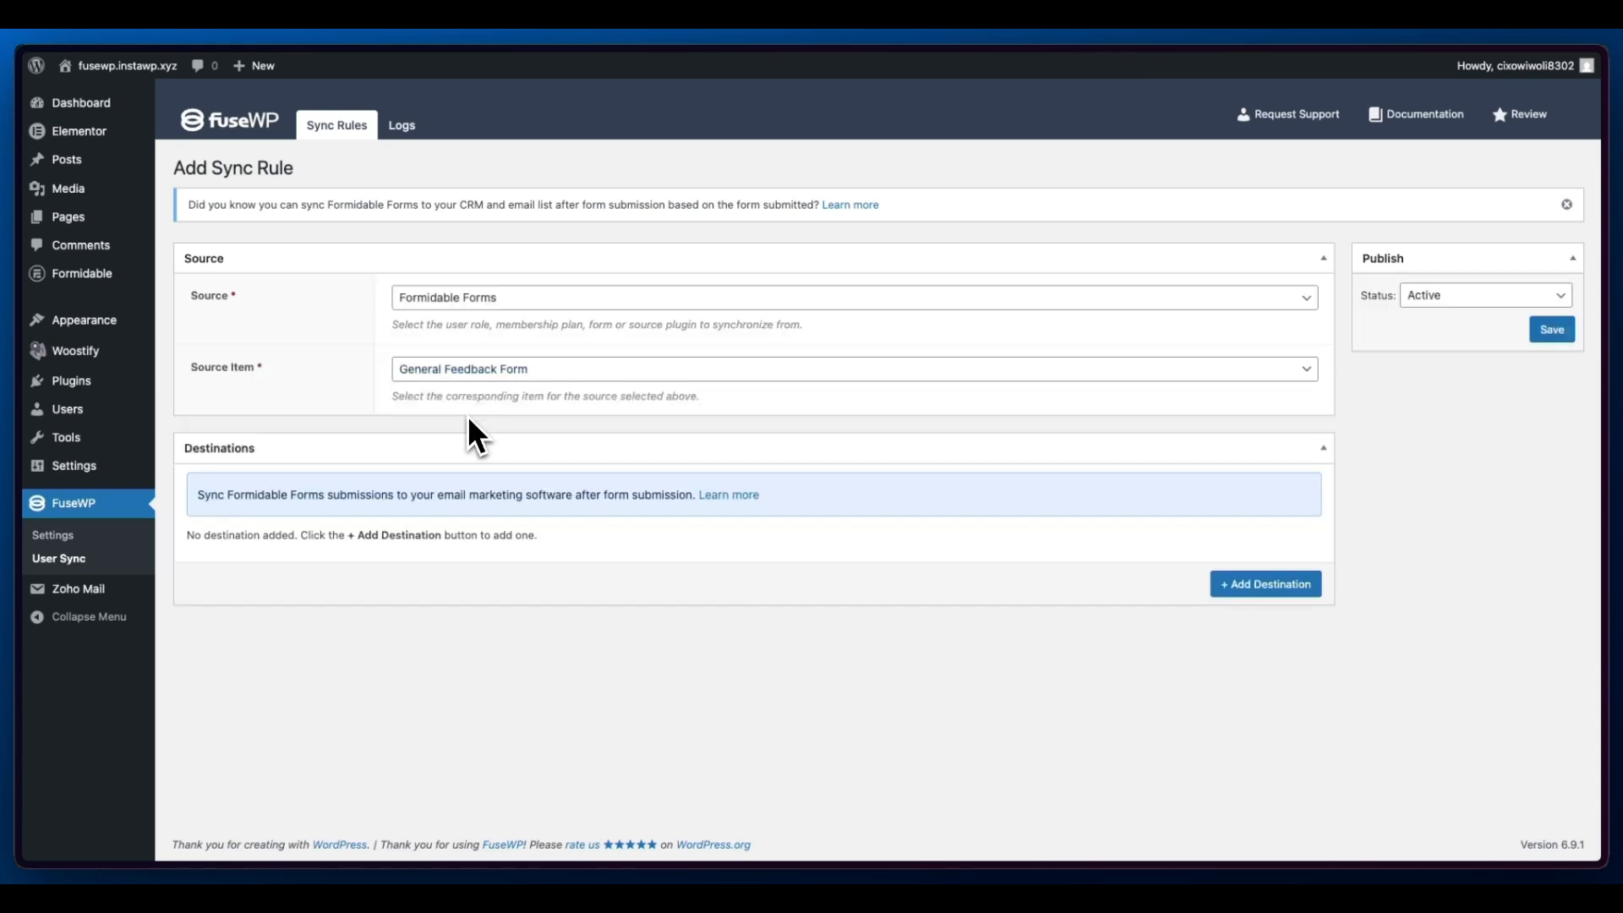
Add a destination that triggers After Form Submission and syncs to the Feedback group in MailerLite.
click(1221, 585)
click(972, 597)
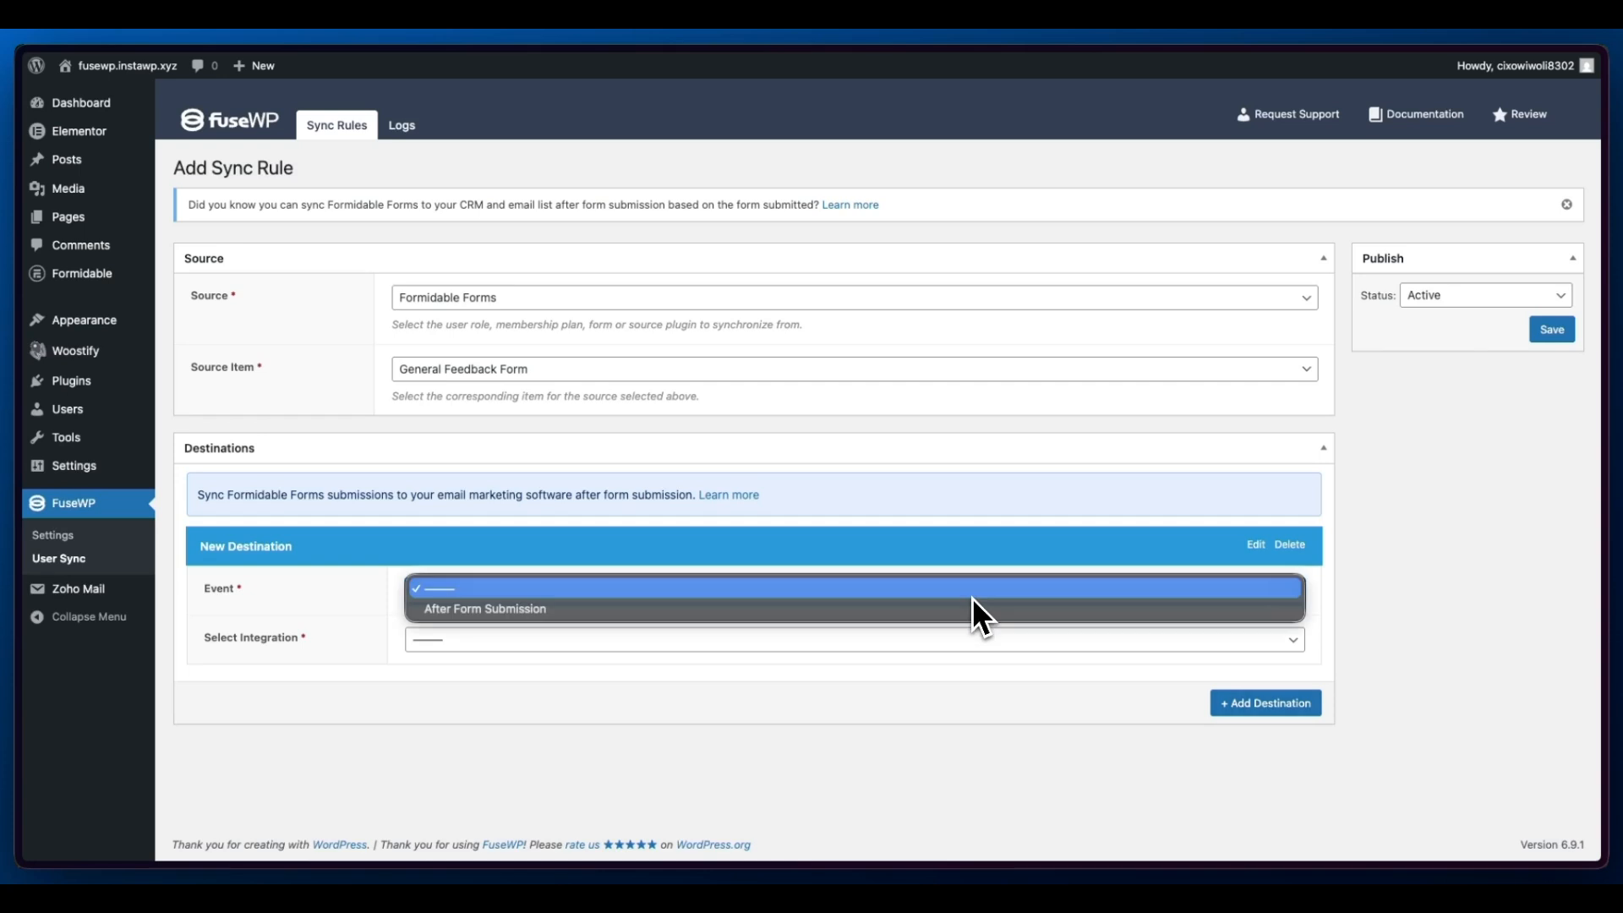
click(835, 610)
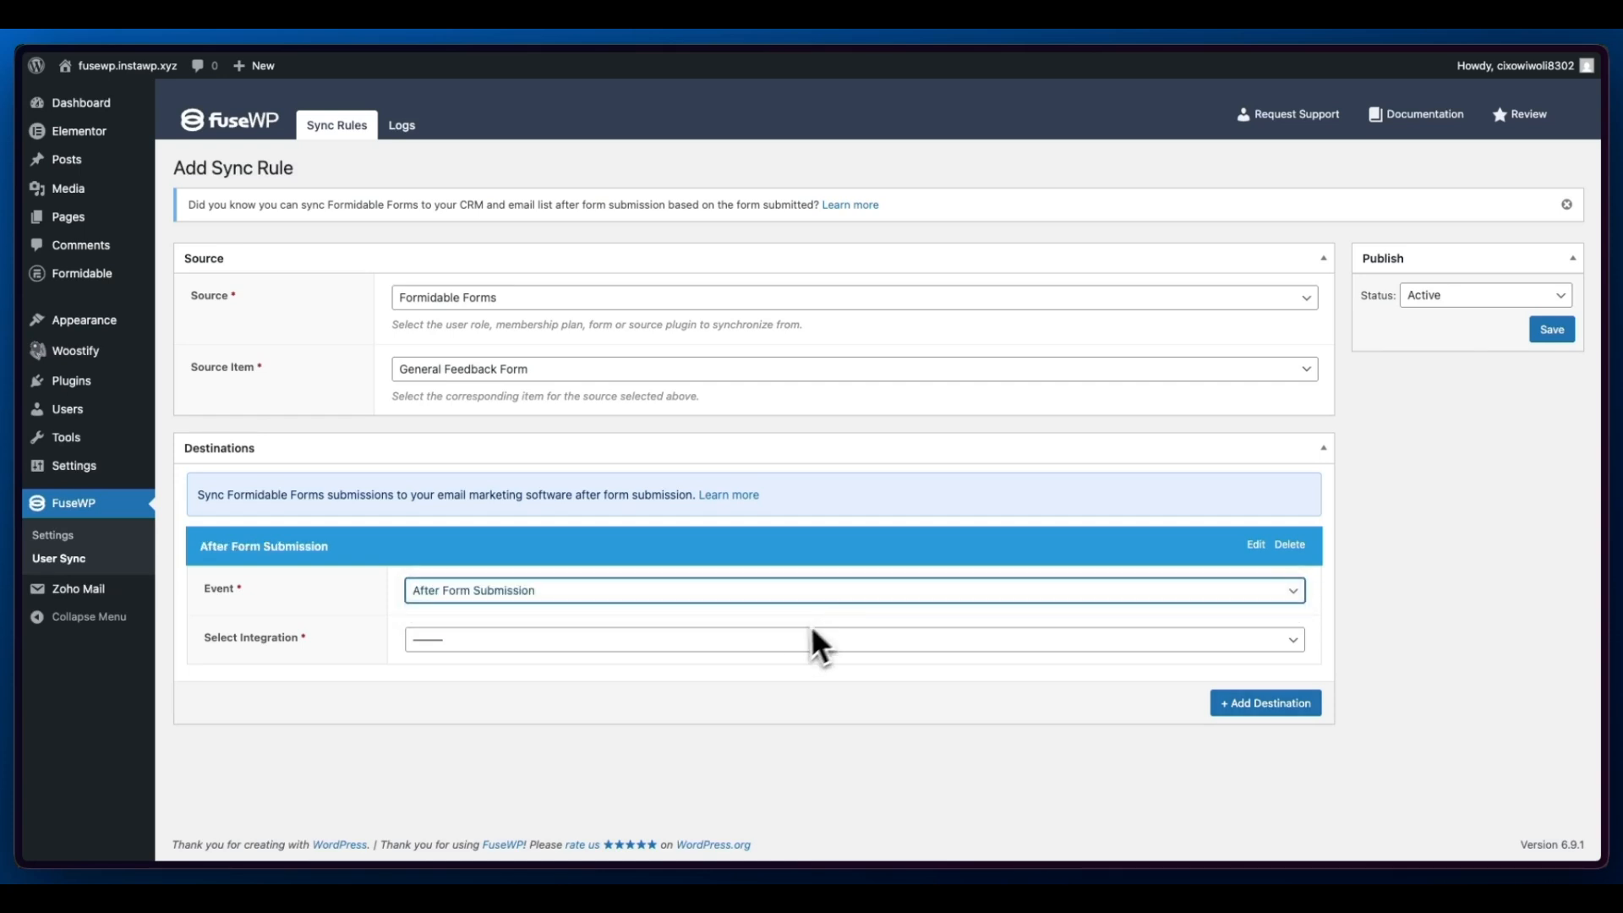
click(790, 638)
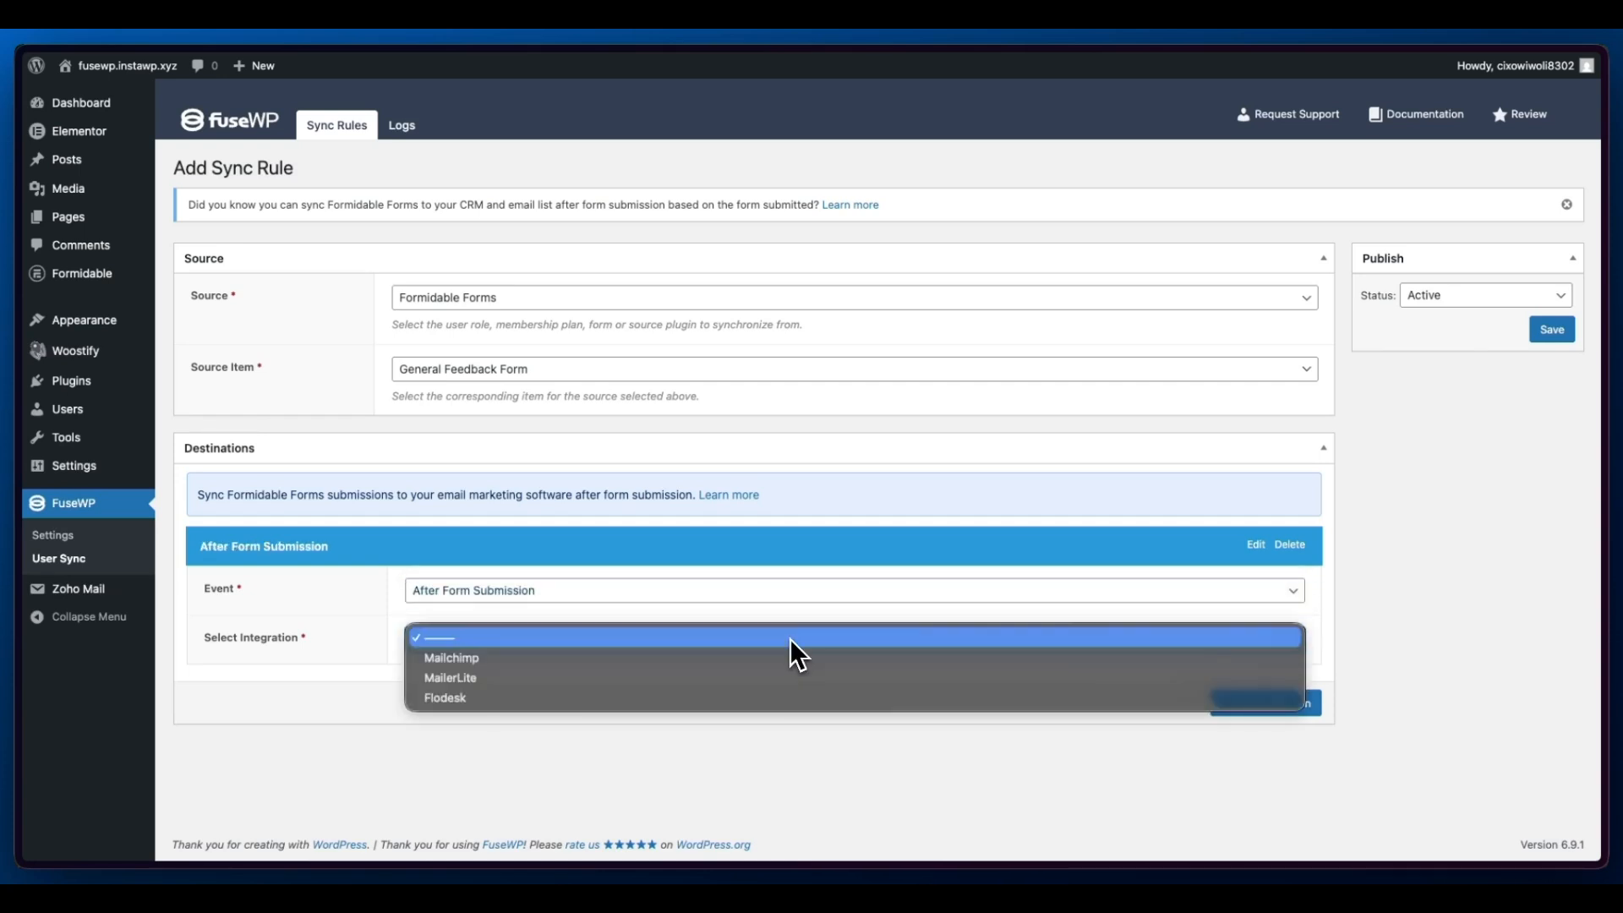
click(689, 678)
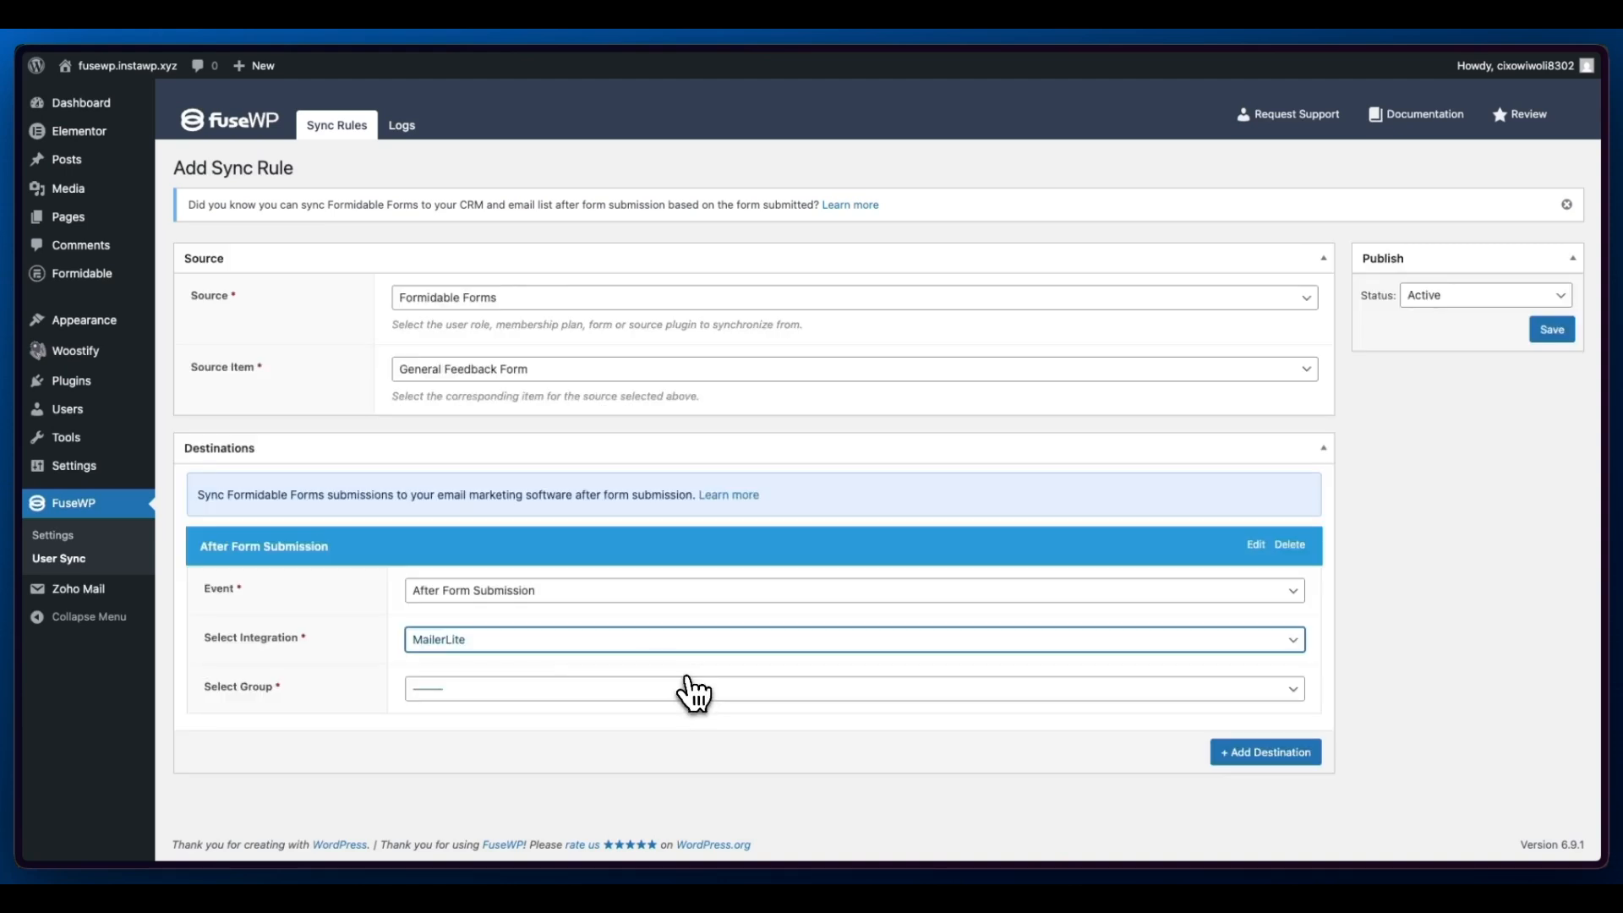
click(667, 689)
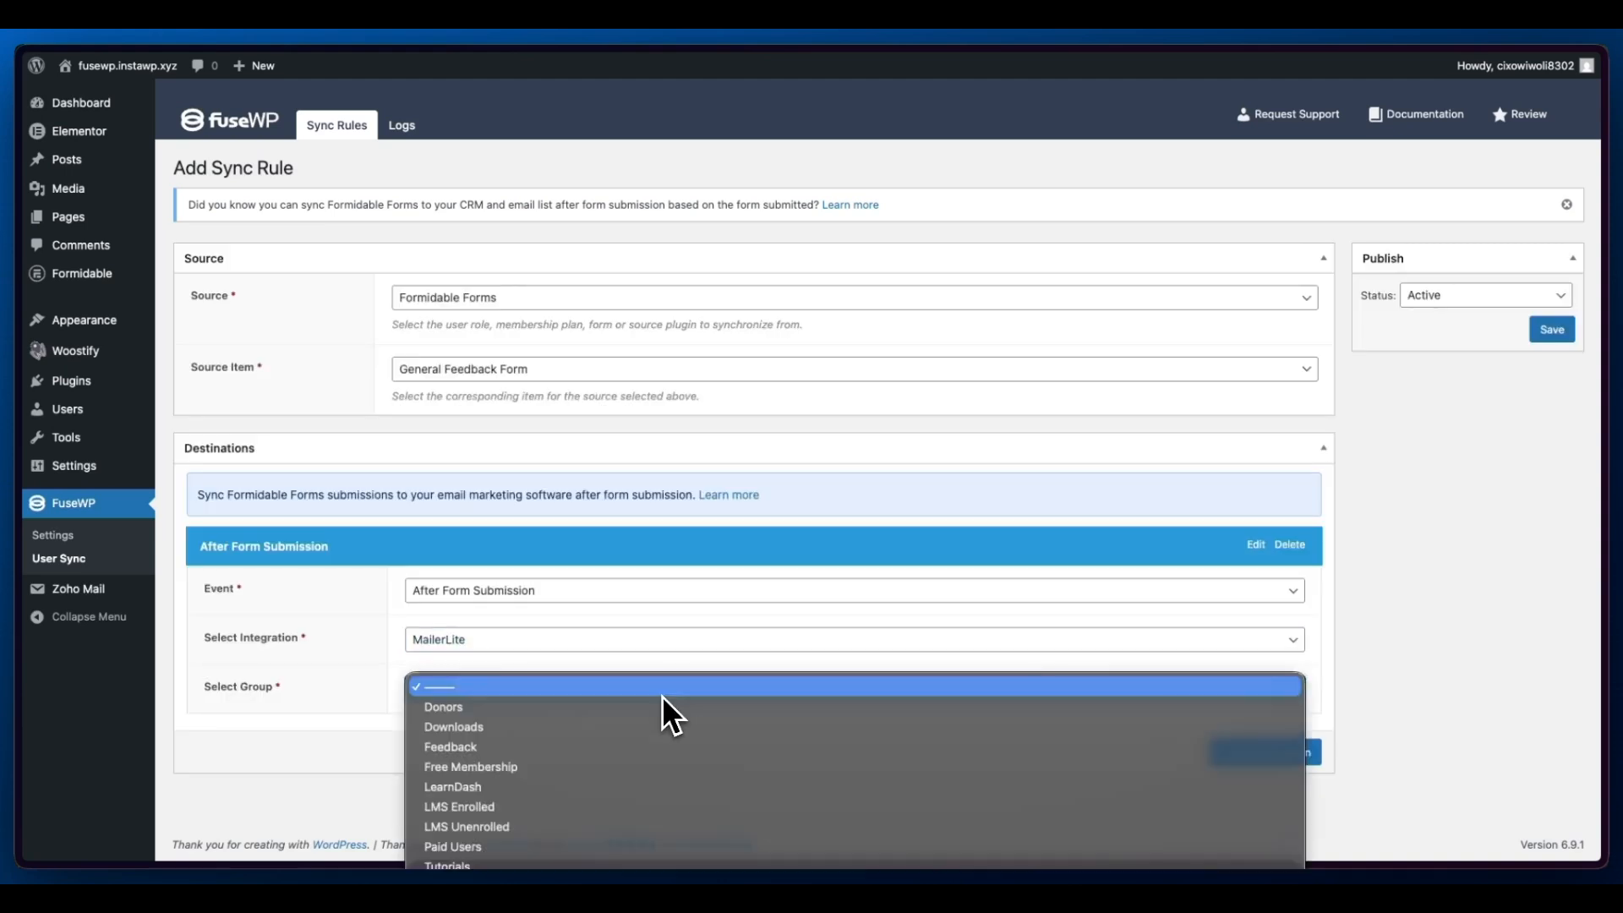
click(604, 747)
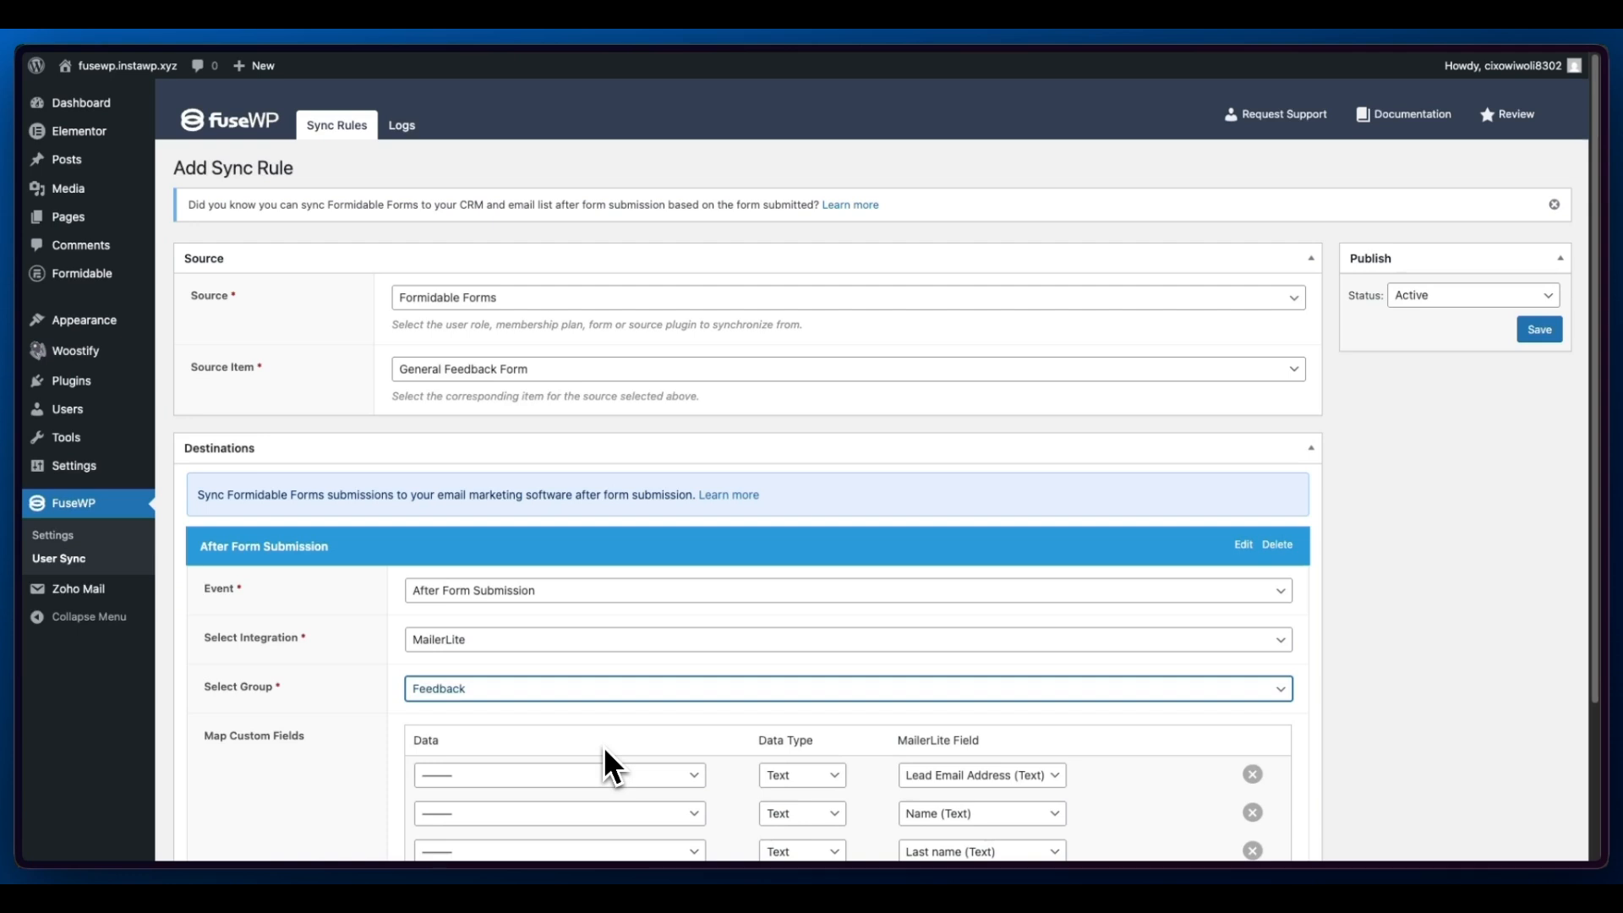
Map Email to Lead Email Address, Name - First Name to Name, and Name - Last Name to Last name.
scroll(605, 736, down, 3)
click(669, 589)
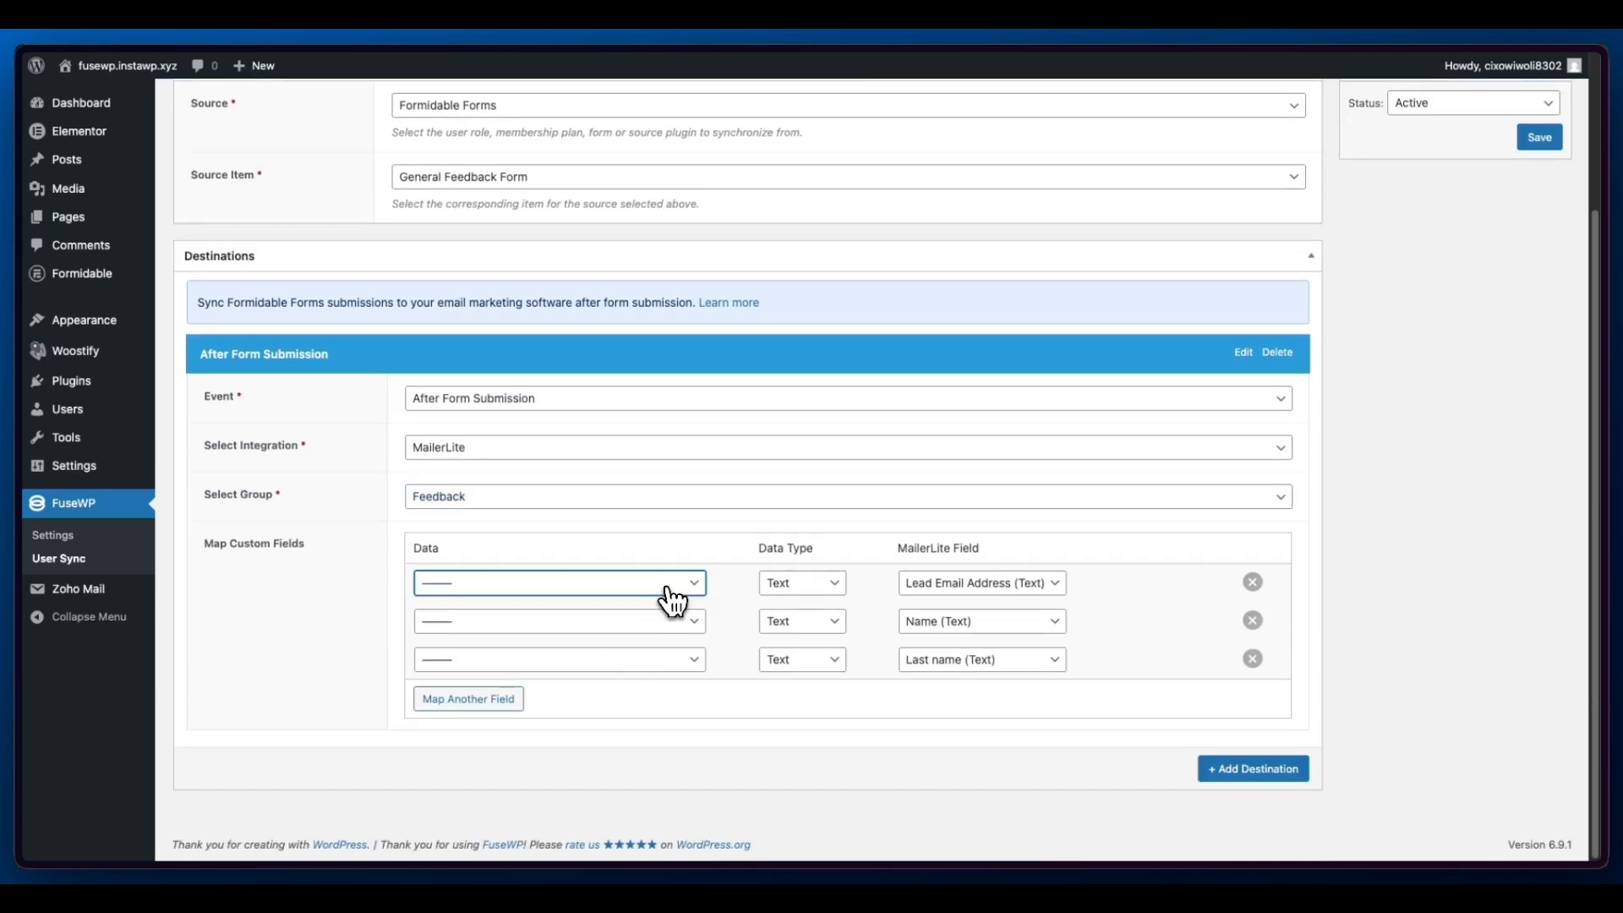
click(566, 637)
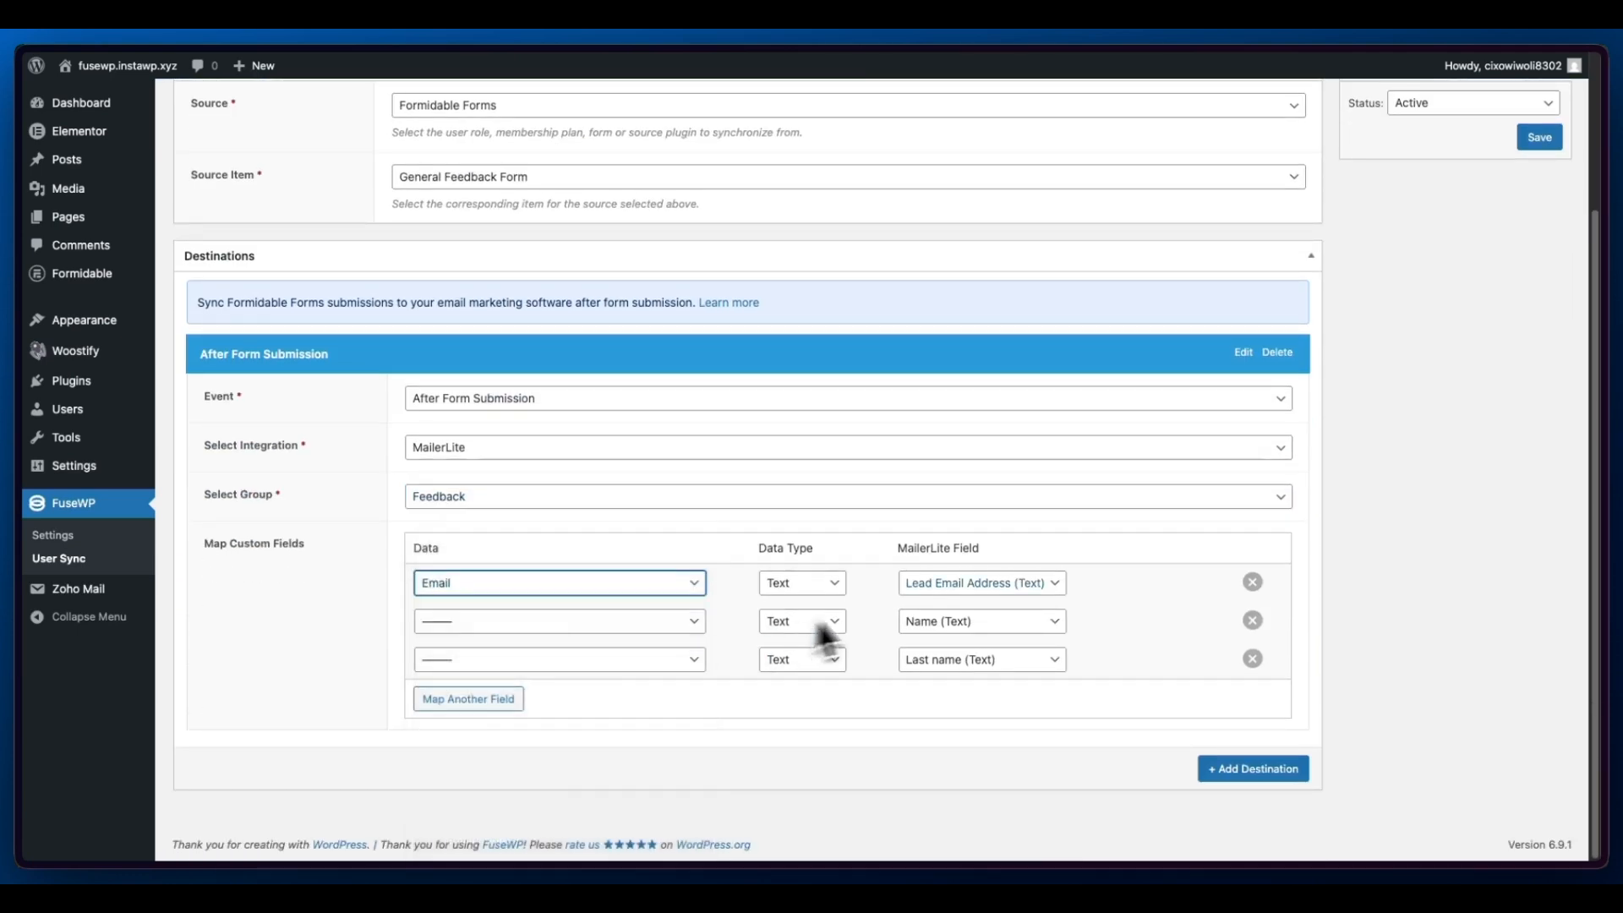
click(638, 626)
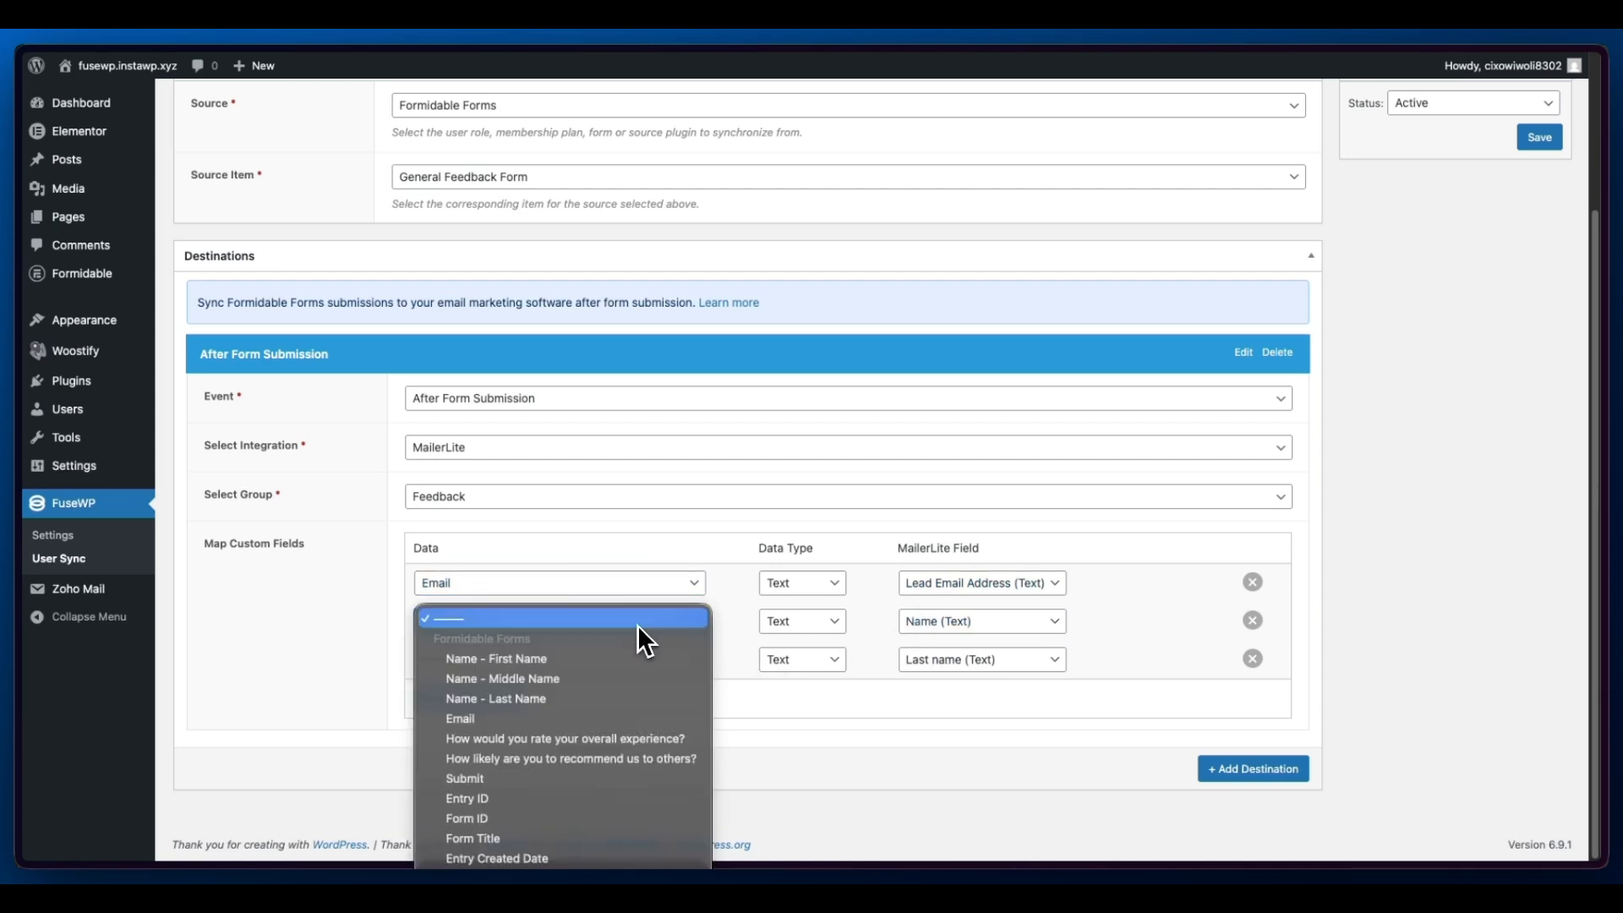
click(591, 664)
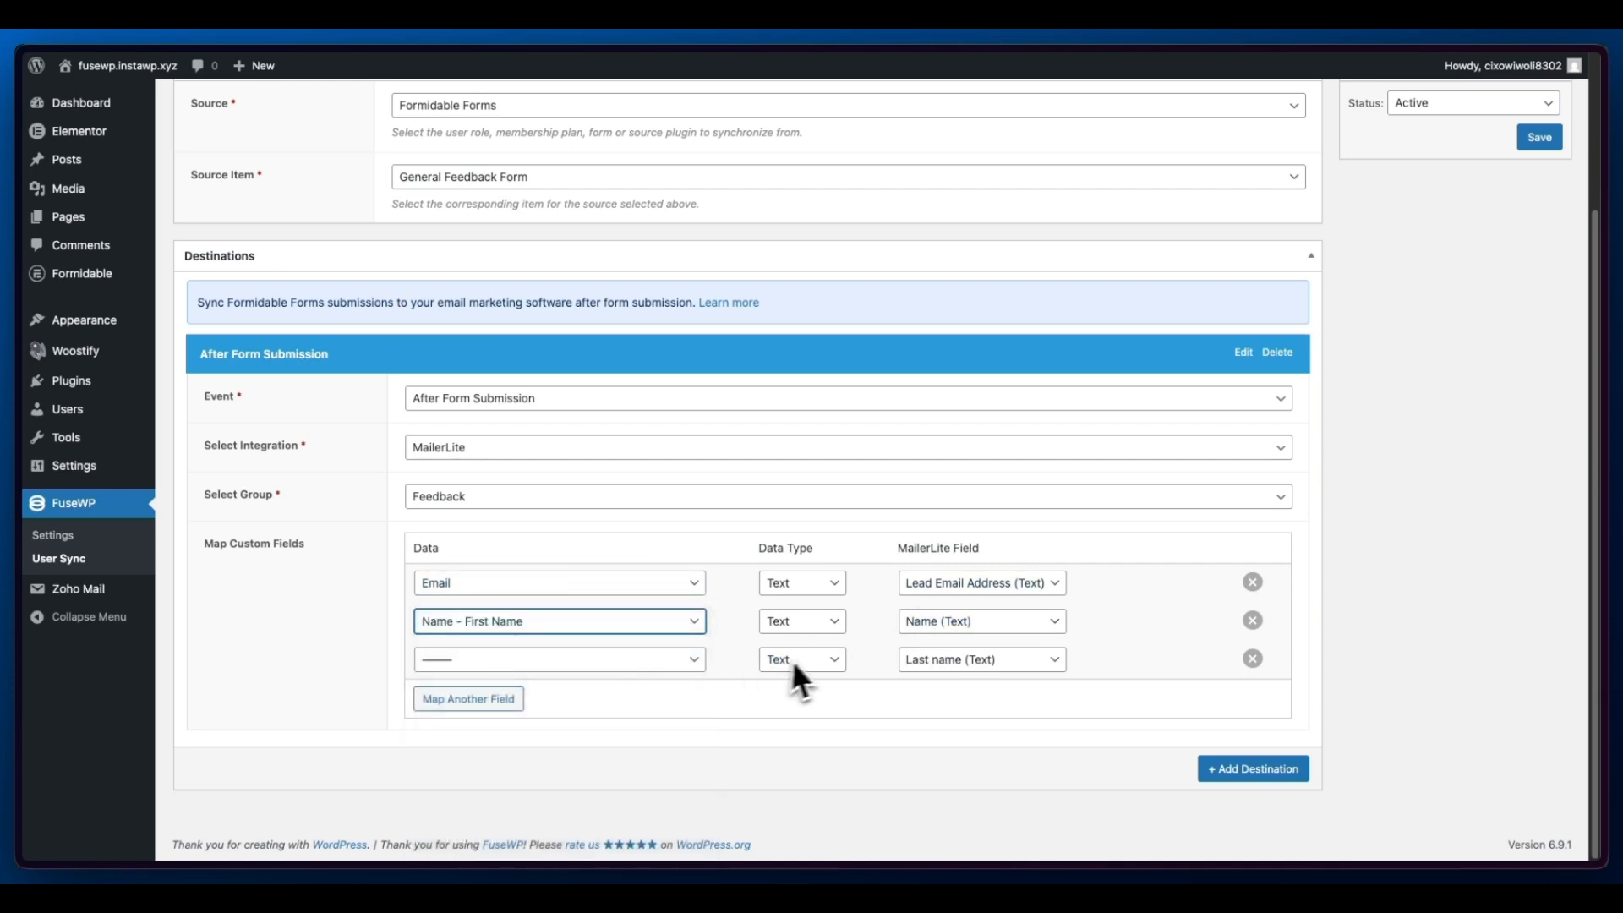
click(645, 666)
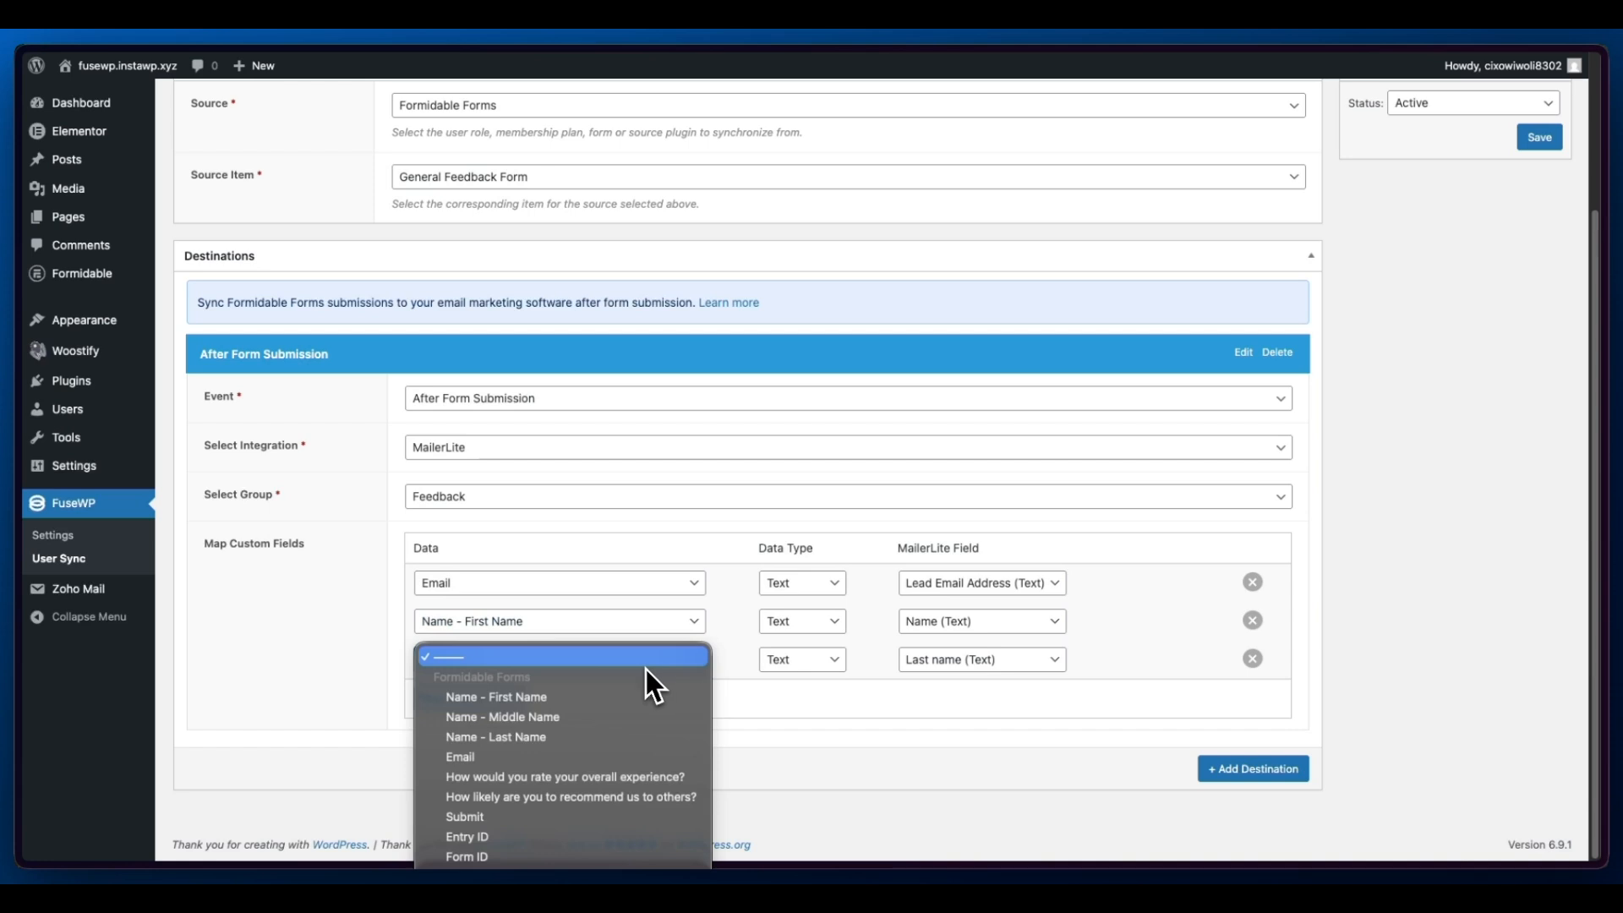
click(595, 737)
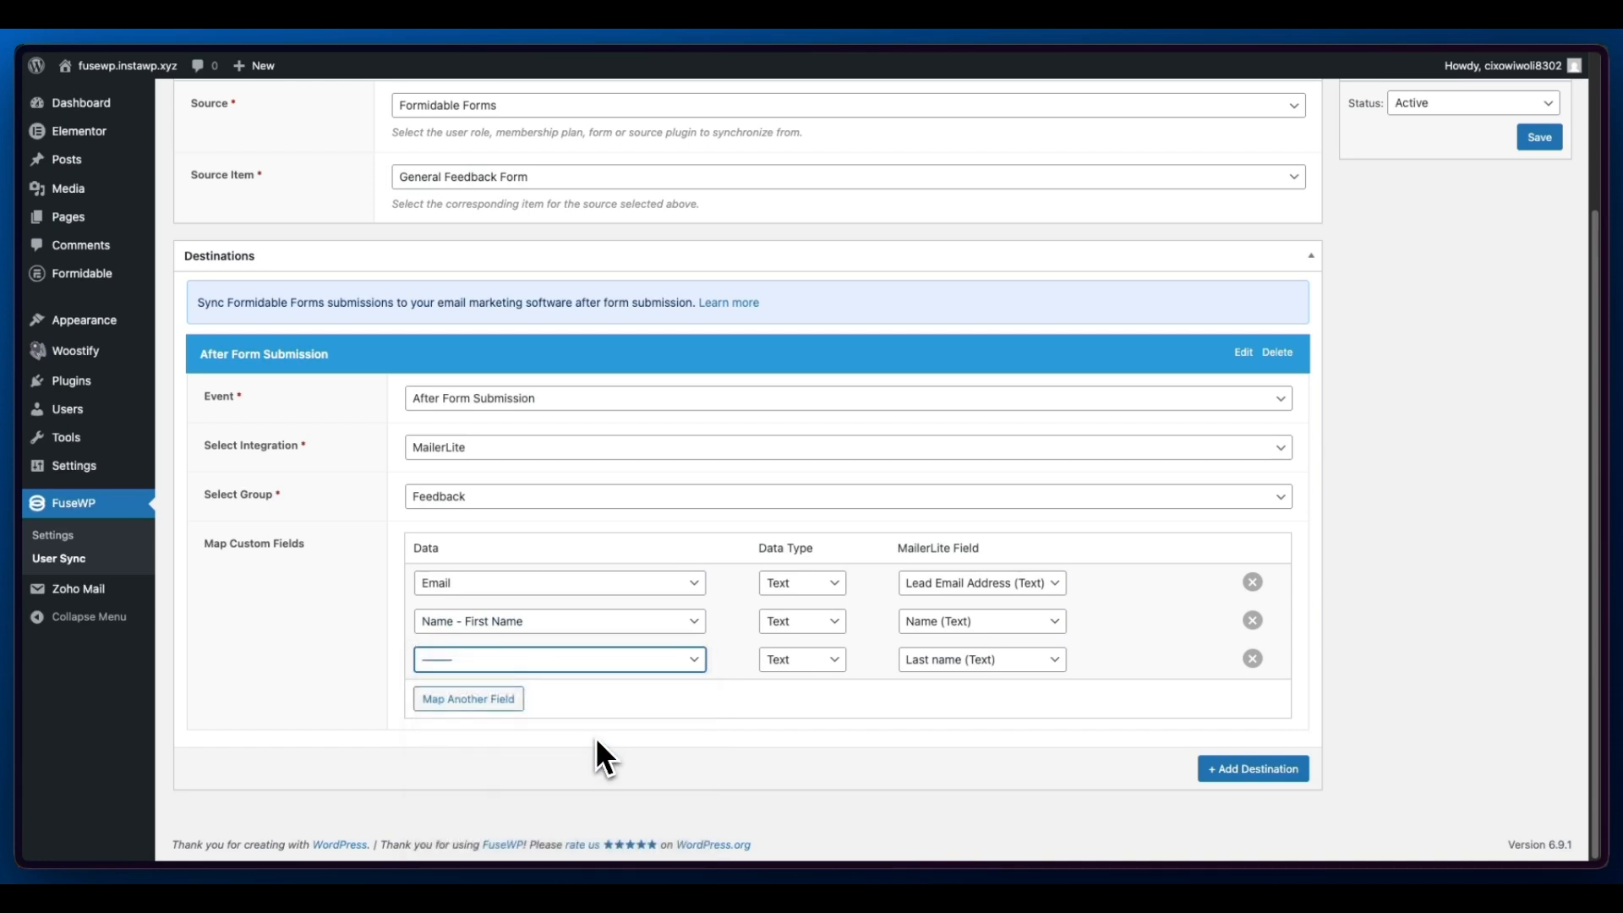
Add another mapping row using "How would you rate your overall experience?" as its data.
click(507, 704)
click(523, 698)
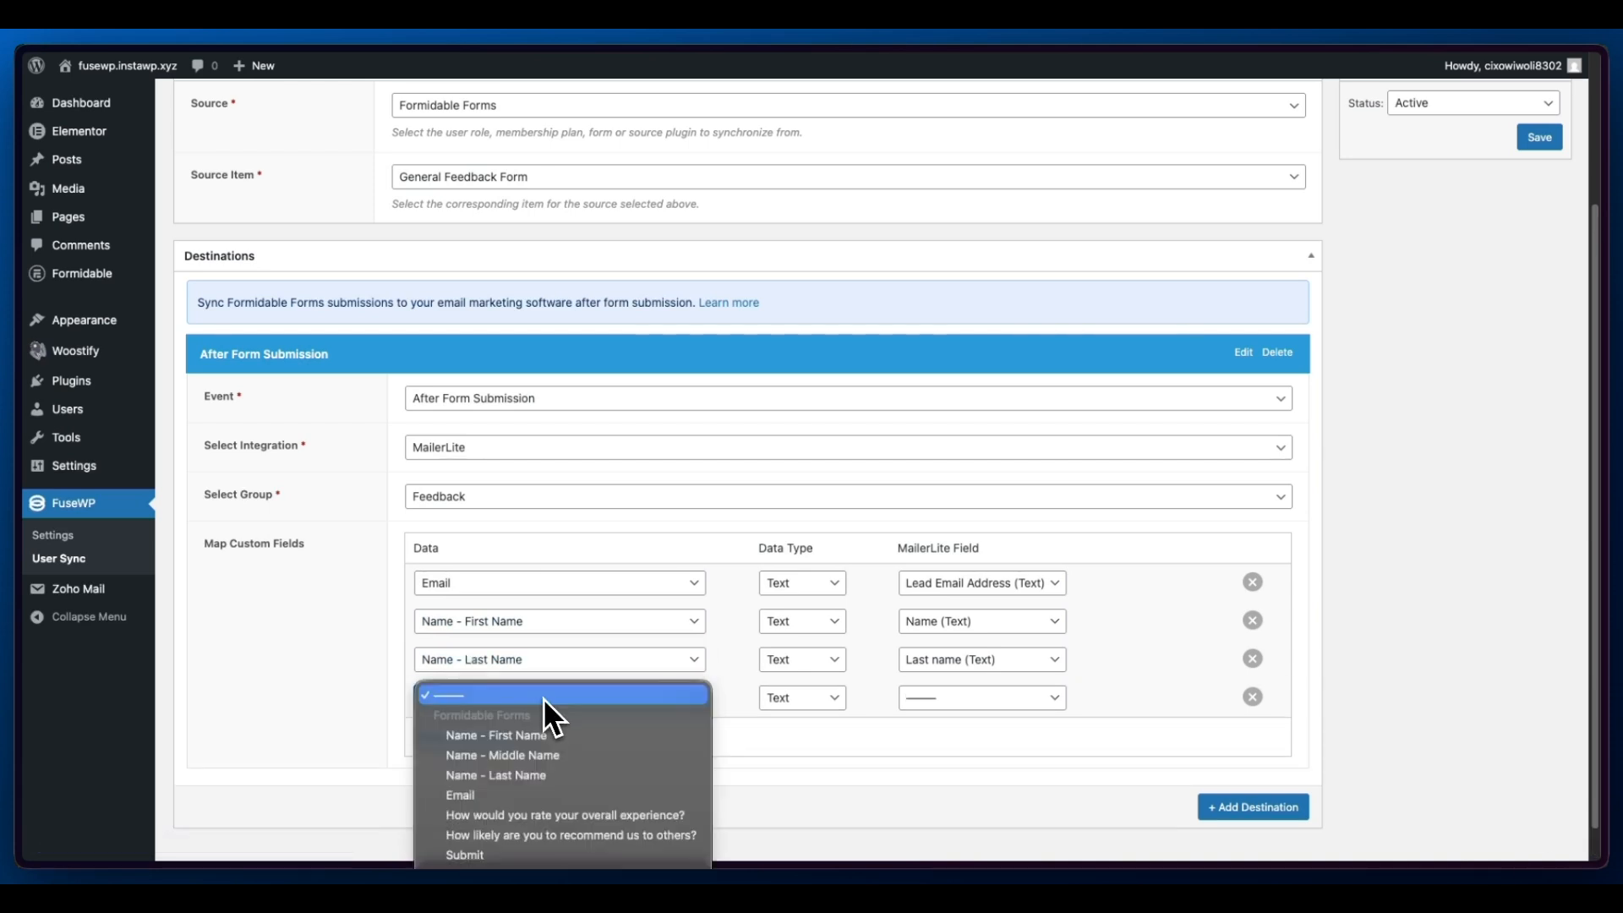
click(519, 816)
click(933, 697)
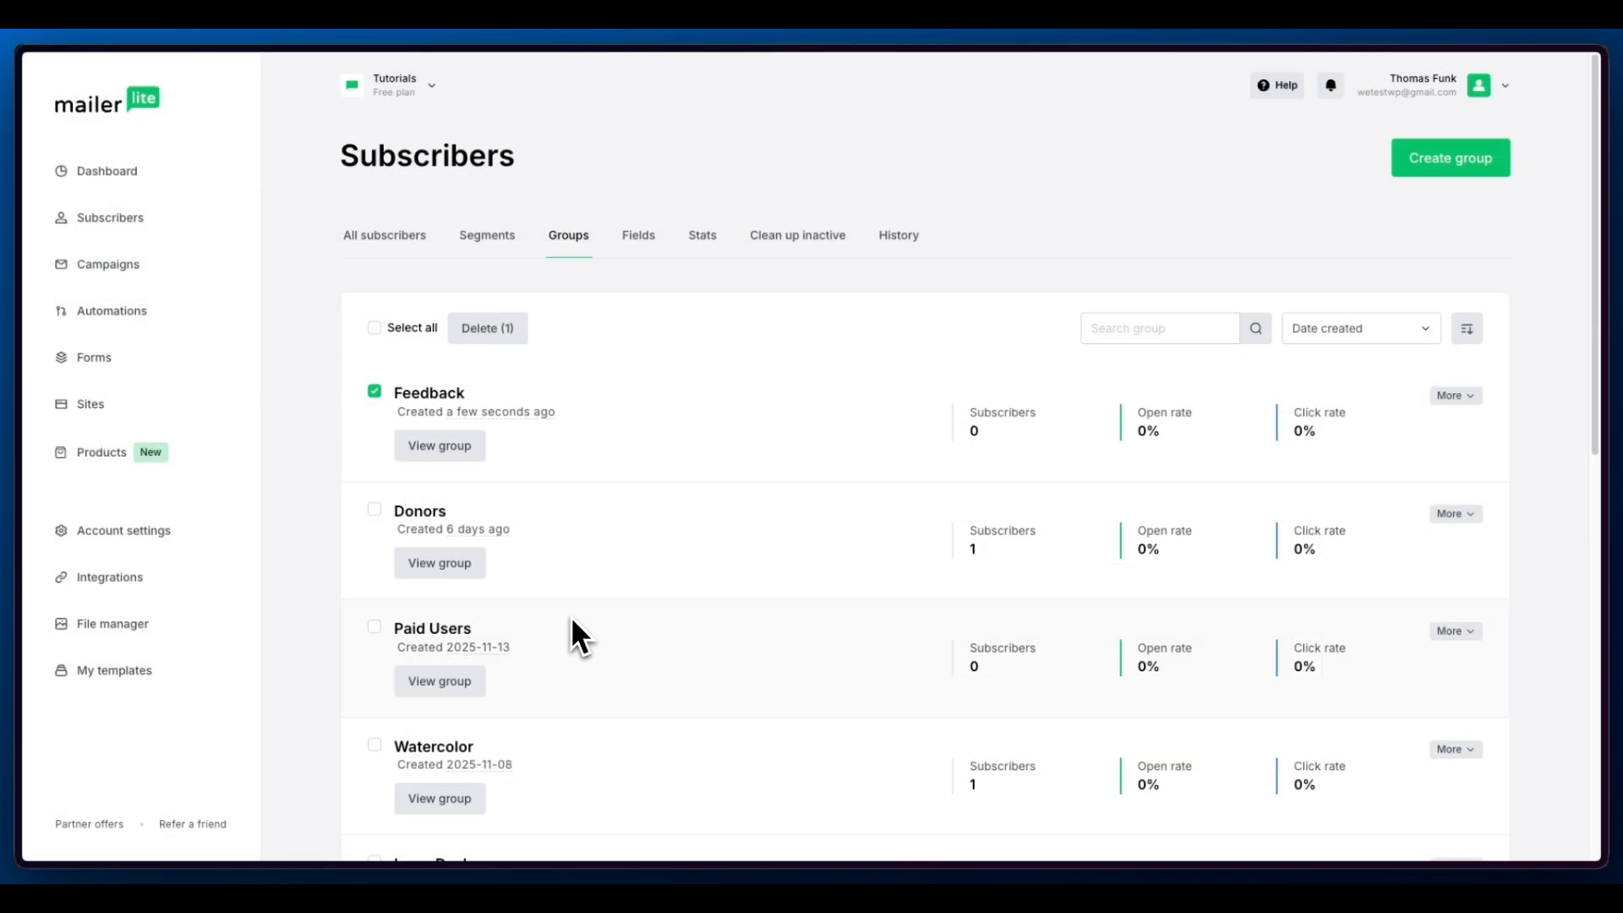
In MailerLite's subscriber fields, start a new field named "Experience Rating" with type Text.
click(644, 238)
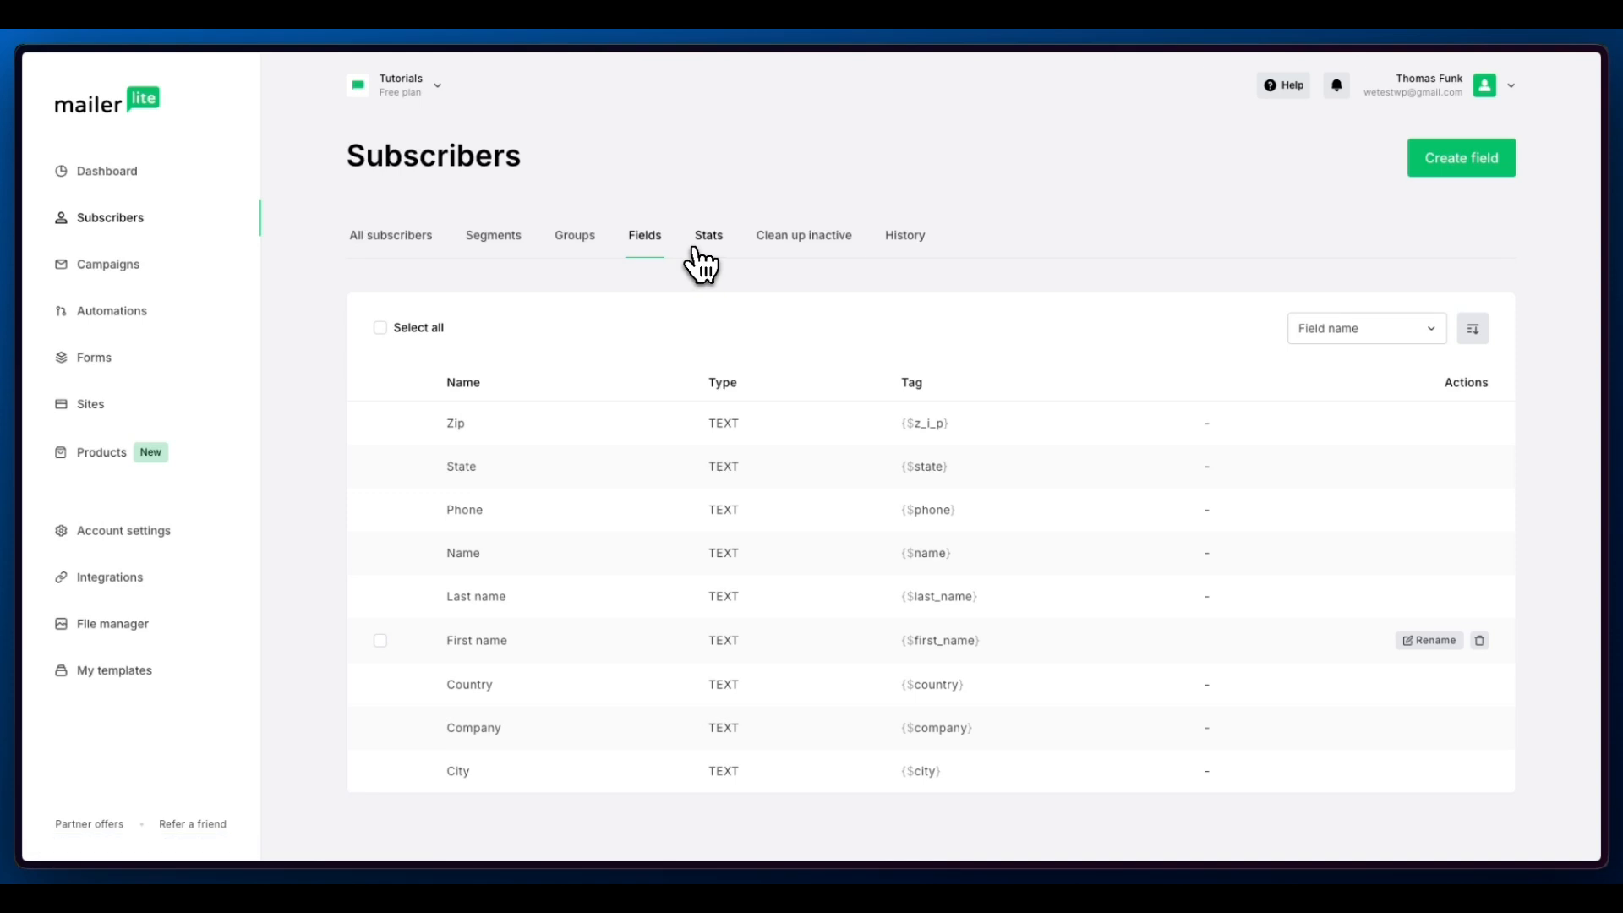
click(1465, 167)
click(749, 425)
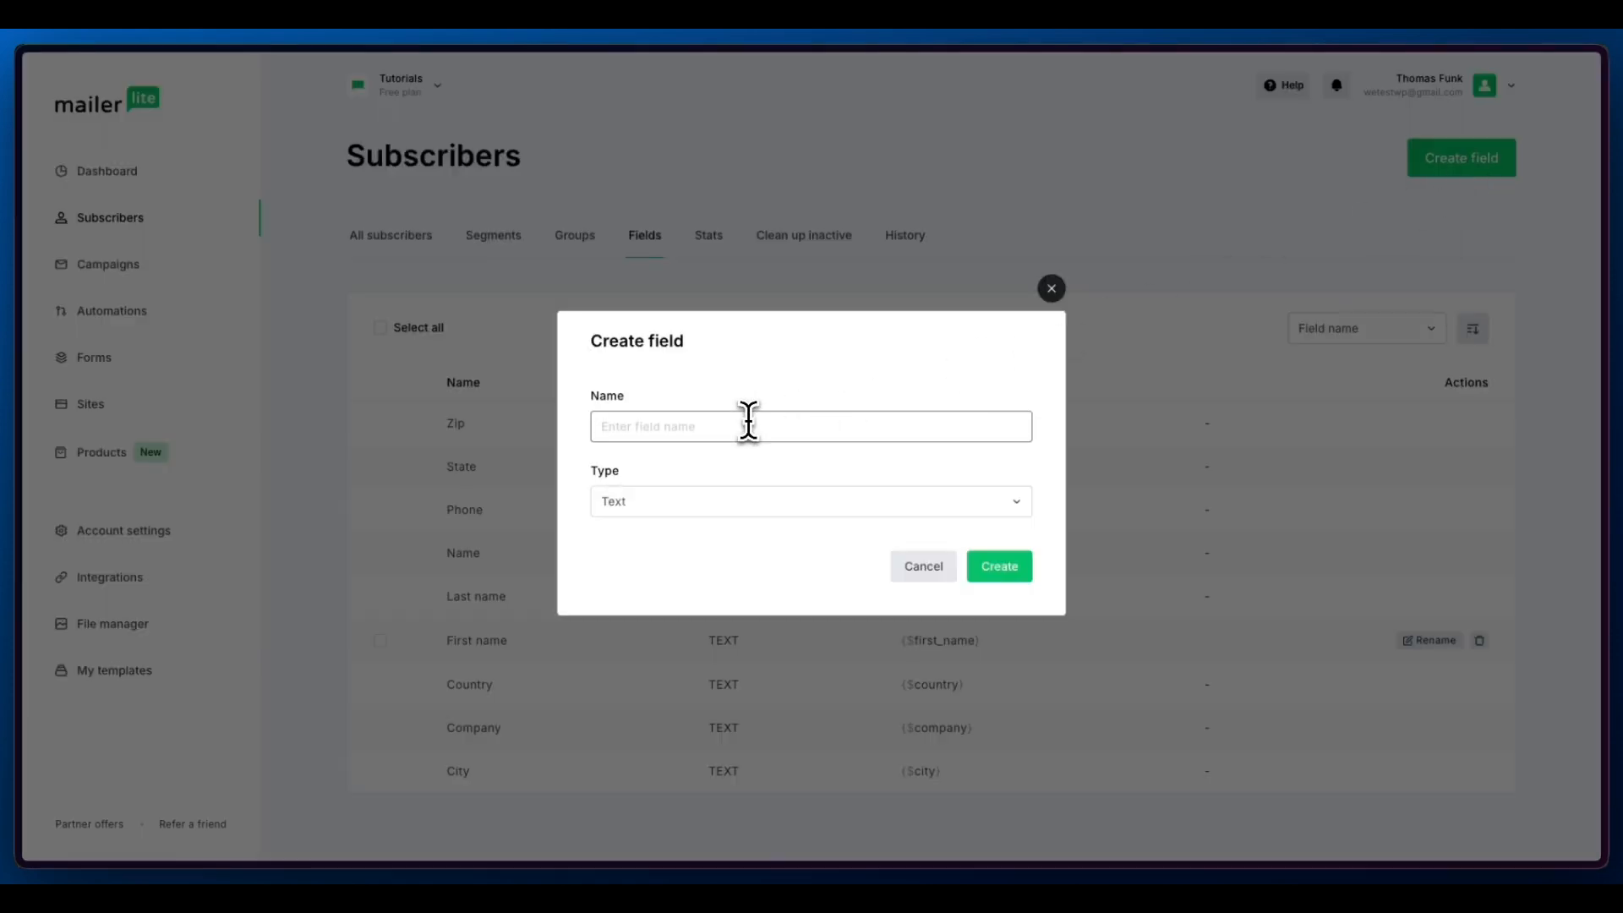
text(Experience Rating)
click(735, 511)
click(693, 545)
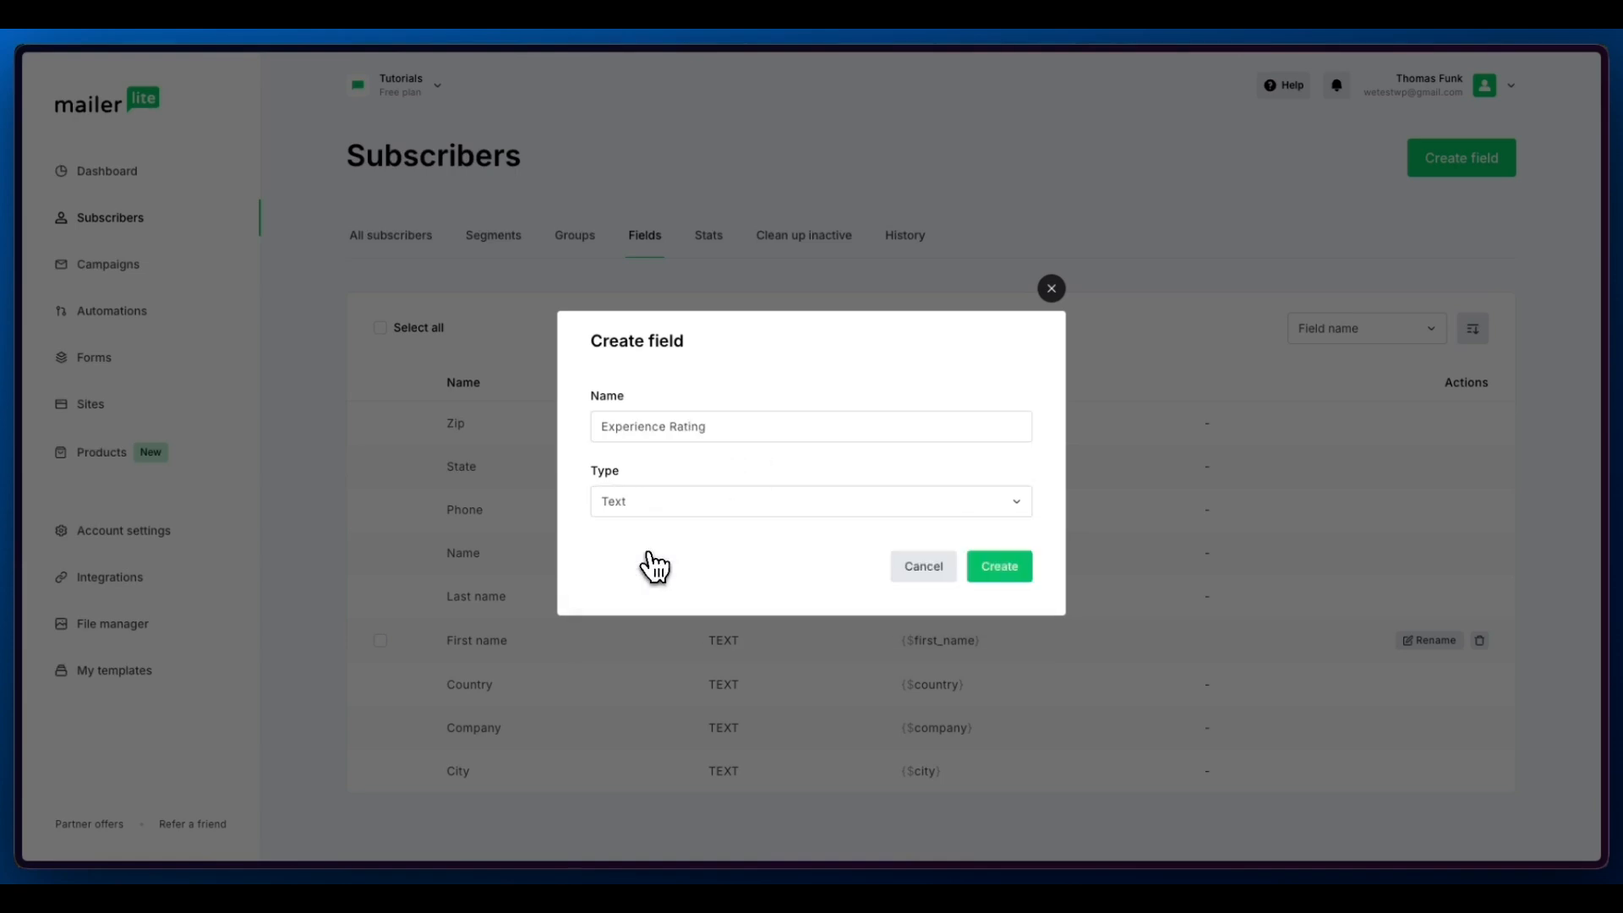
Switch back to the sync rule, add a fifth field-mapping row and view the form fields it offers.
mouse_move(66, 461)
click(101, 395)
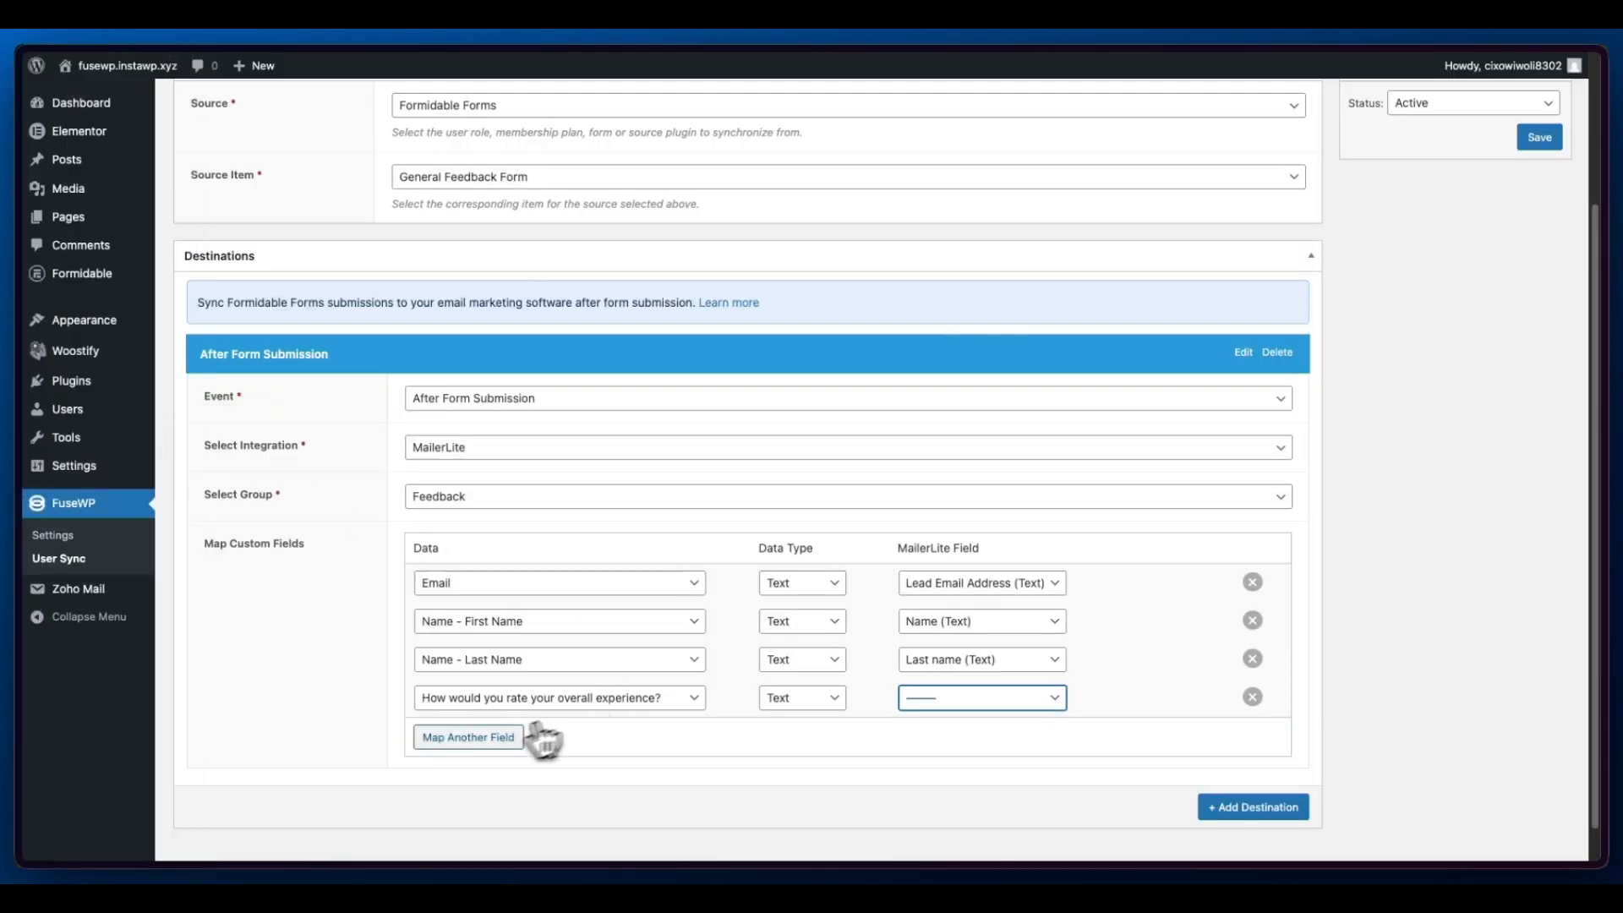
click(564, 737)
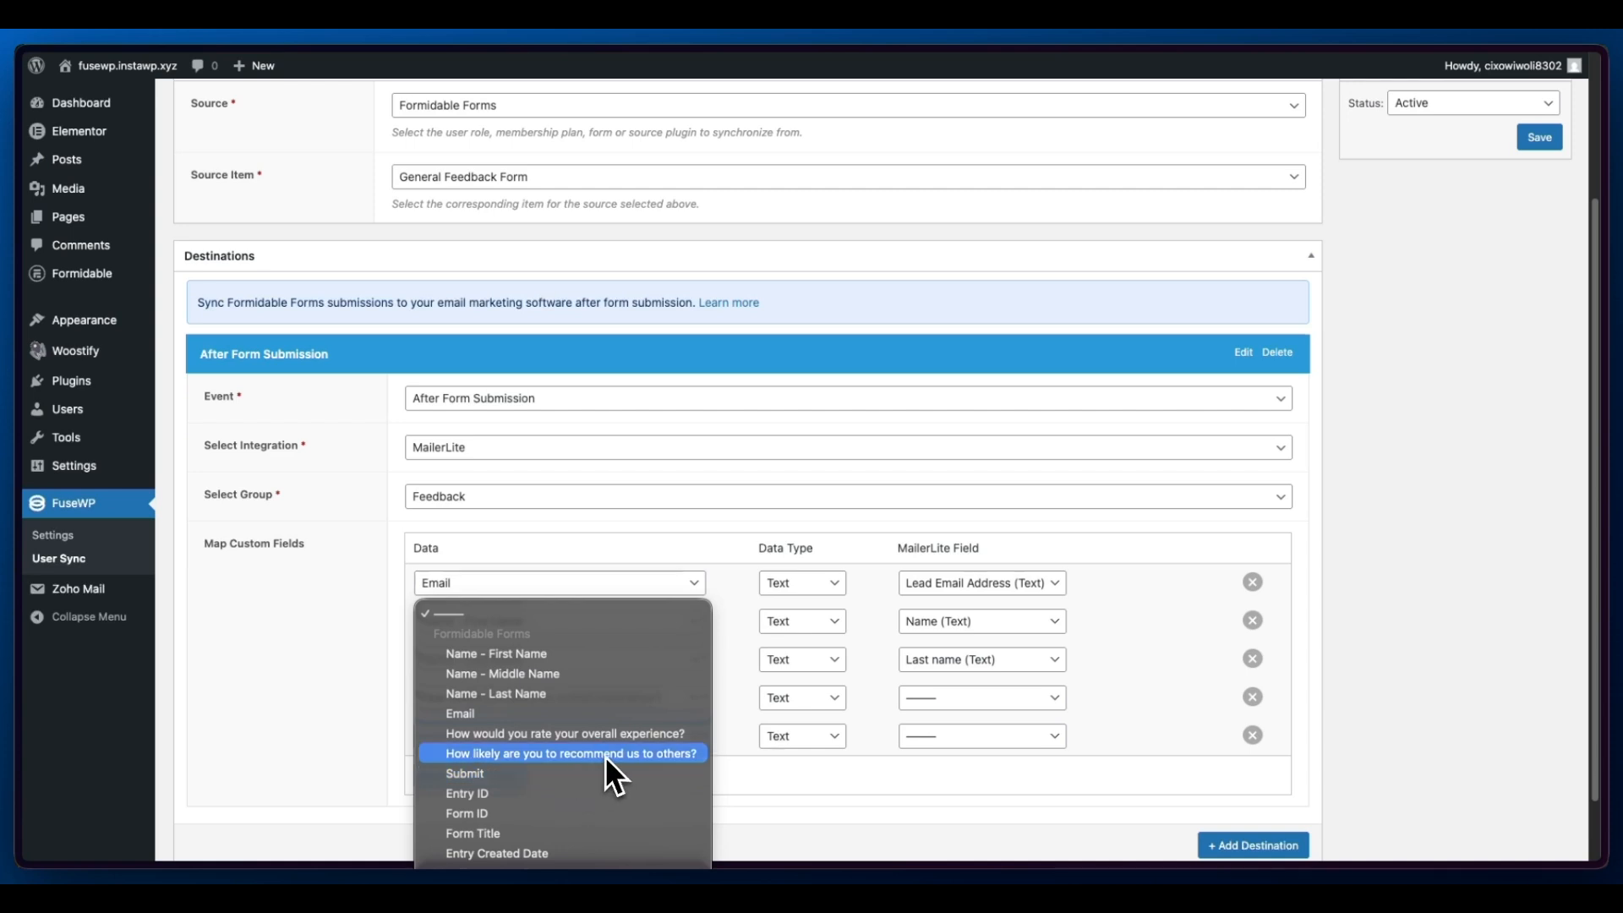
click(106, 635)
Return to MailerLite and finish creating the Experience Rating field.
mouse_move(33, 558)
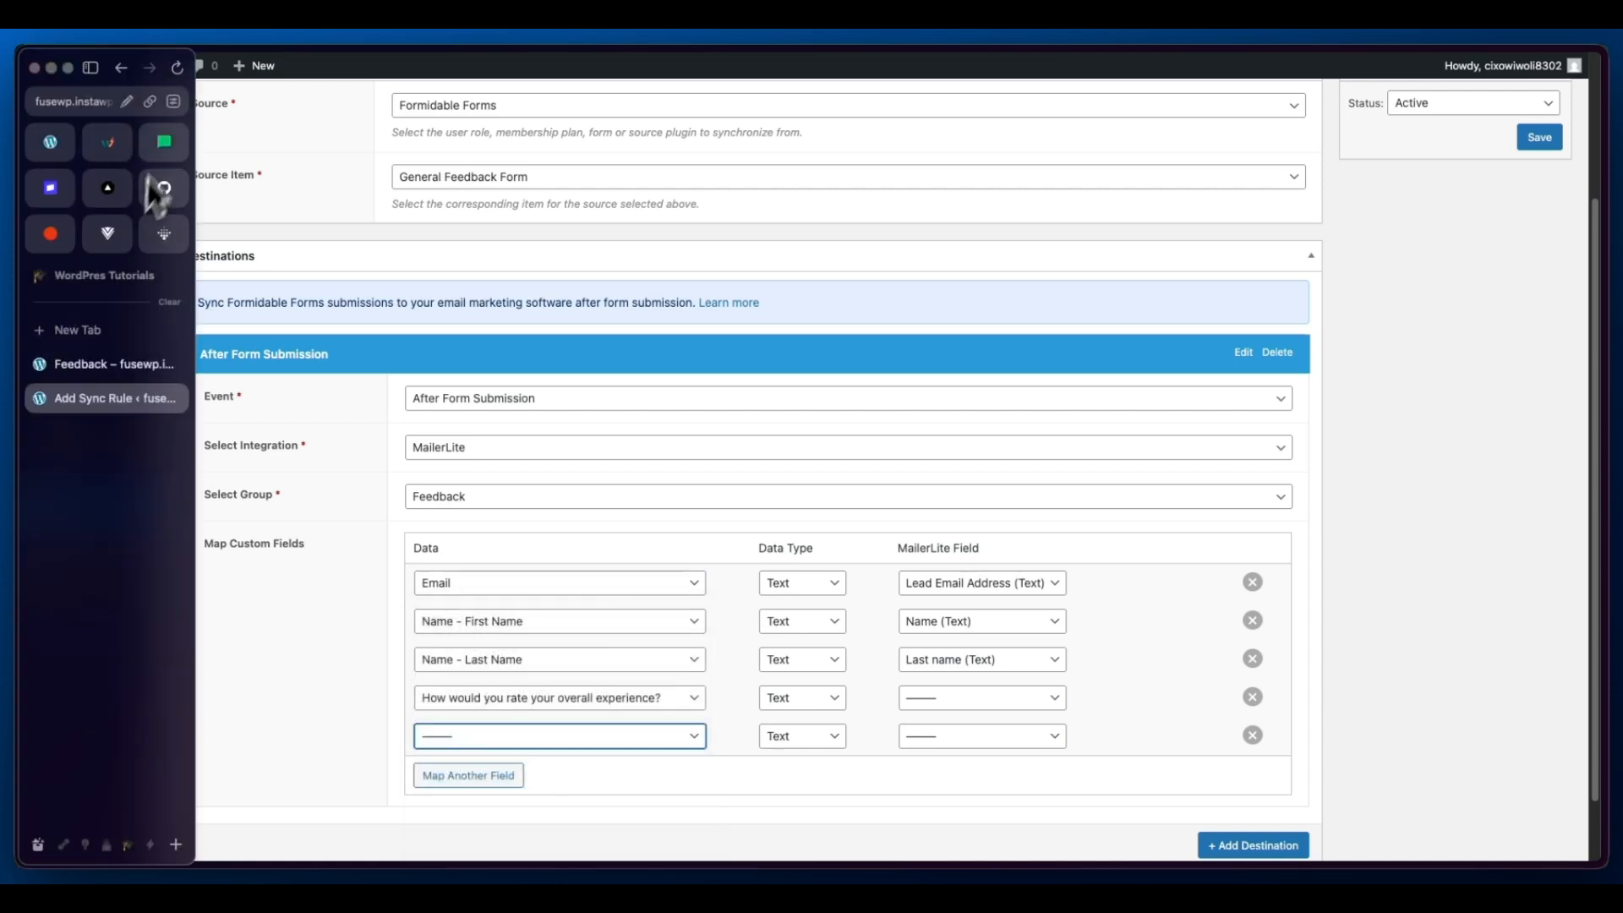
click(157, 193)
click(999, 564)
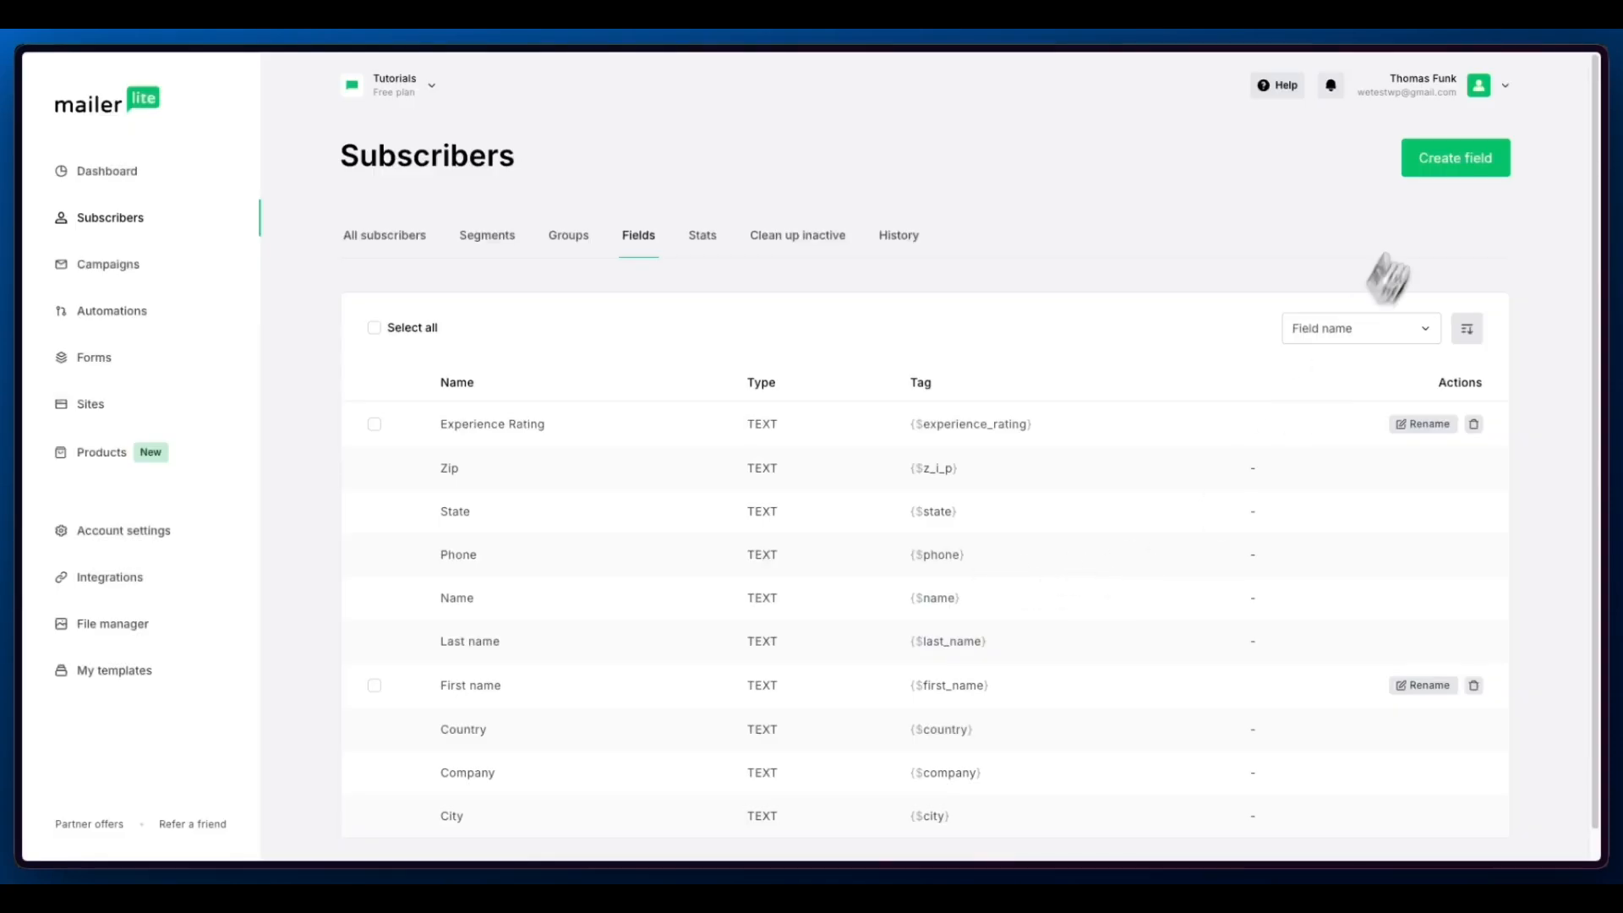
Create a MailerLite subscriber field named "Recommendation" with type Text.
click(1454, 161)
click(812, 426)
text(Recommendation)
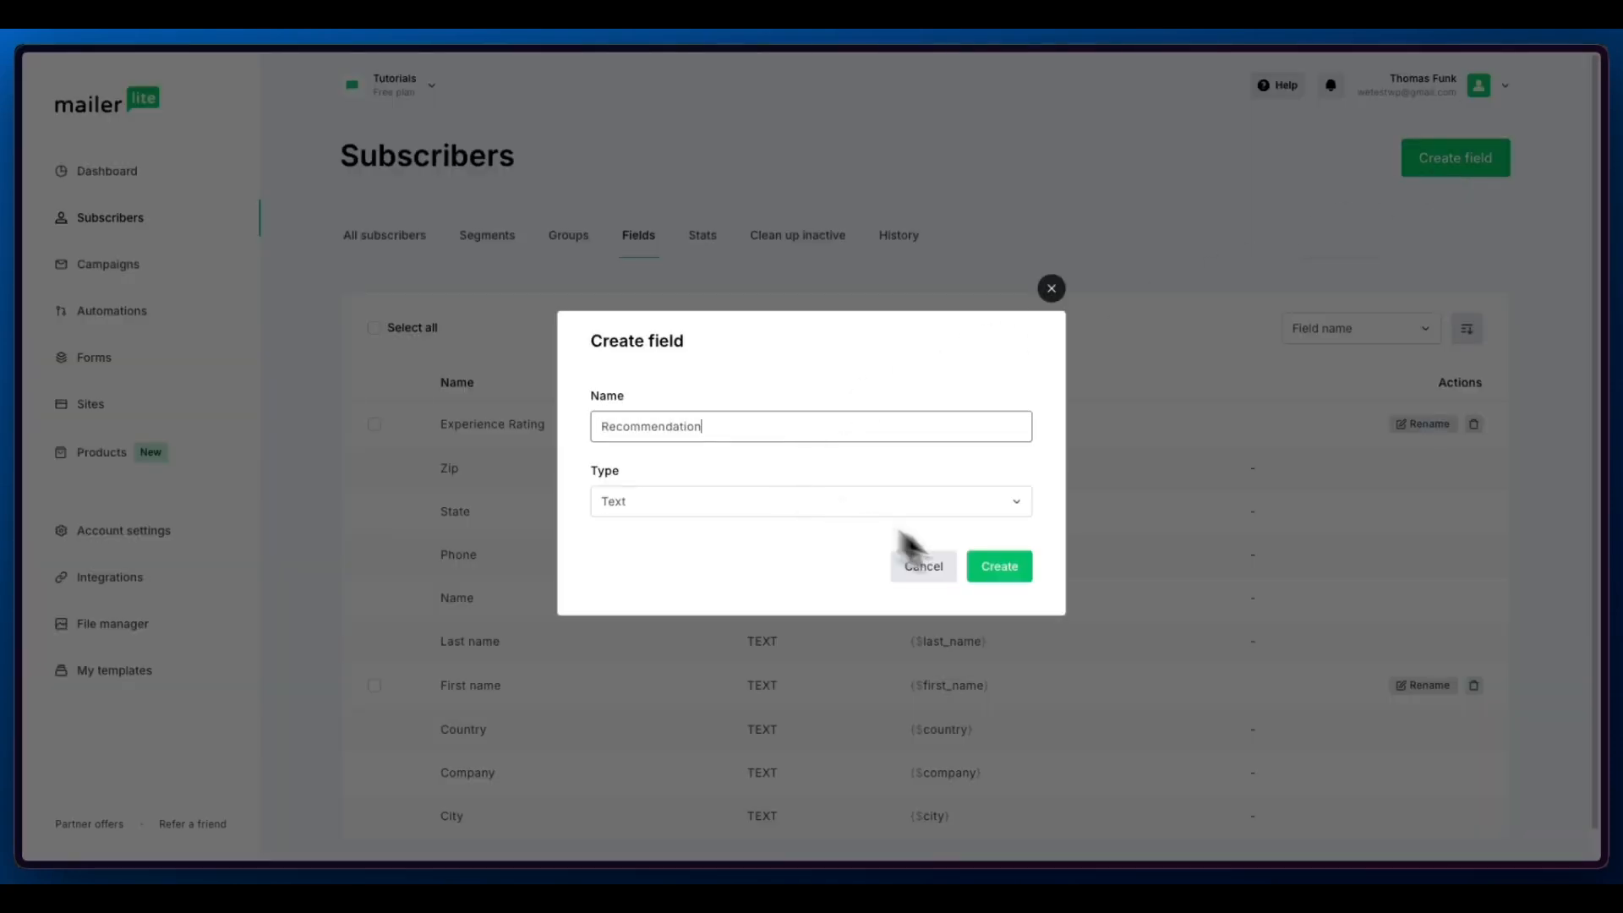
click(999, 566)
Switch back to the sync rule and set the fifth mapping row's data to "How likely are you to recommend us to others?".
mouse_move(53, 230)
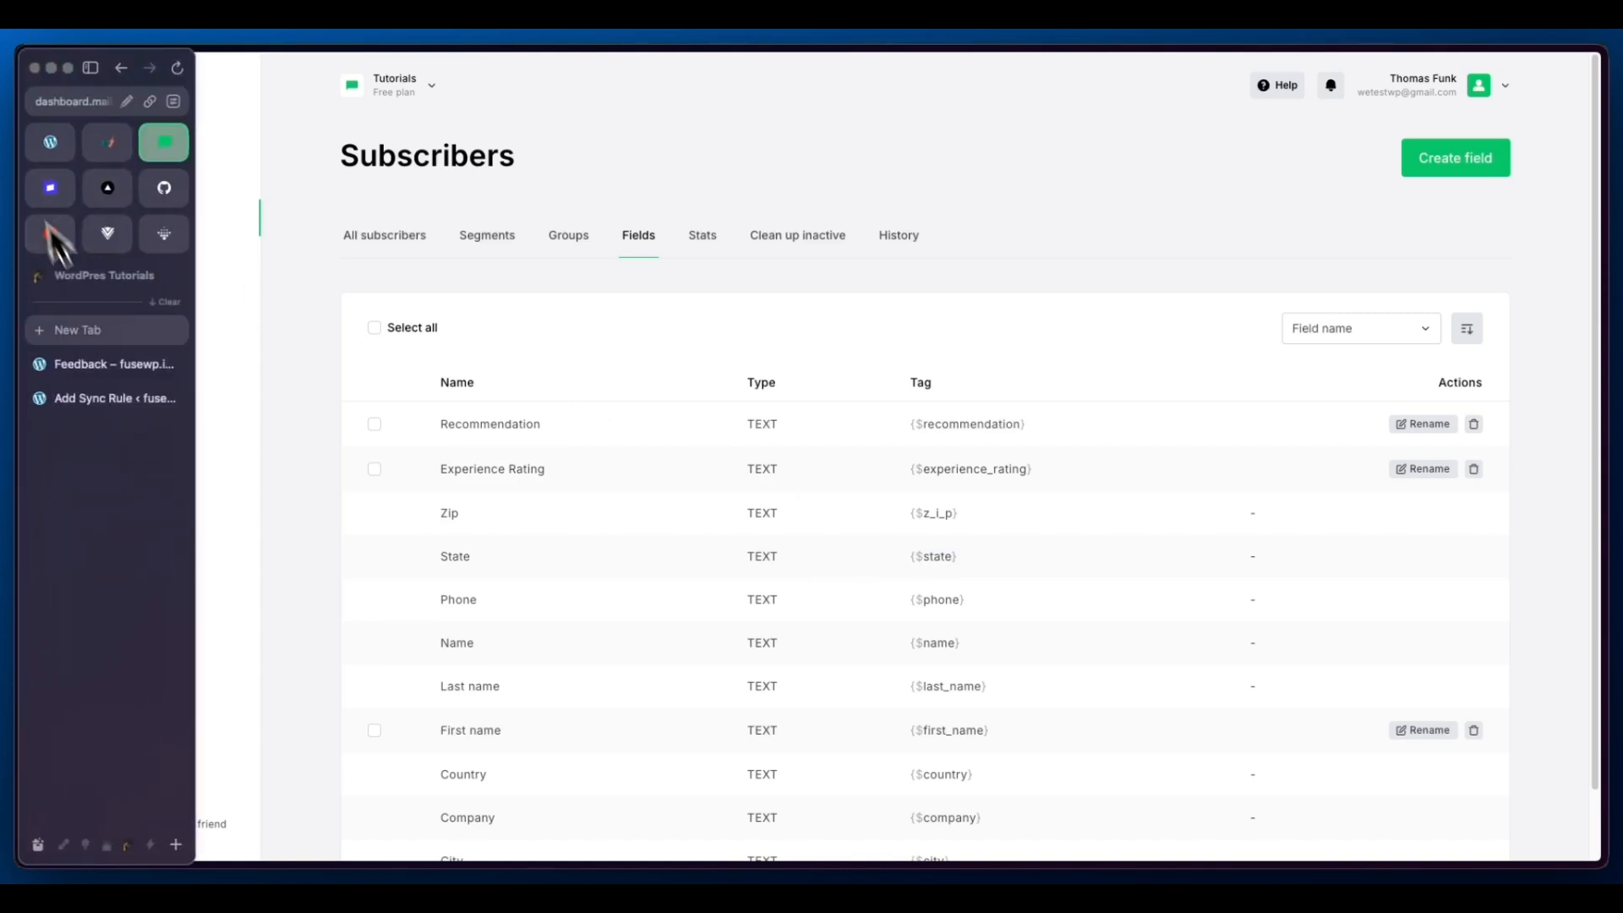
click(118, 375)
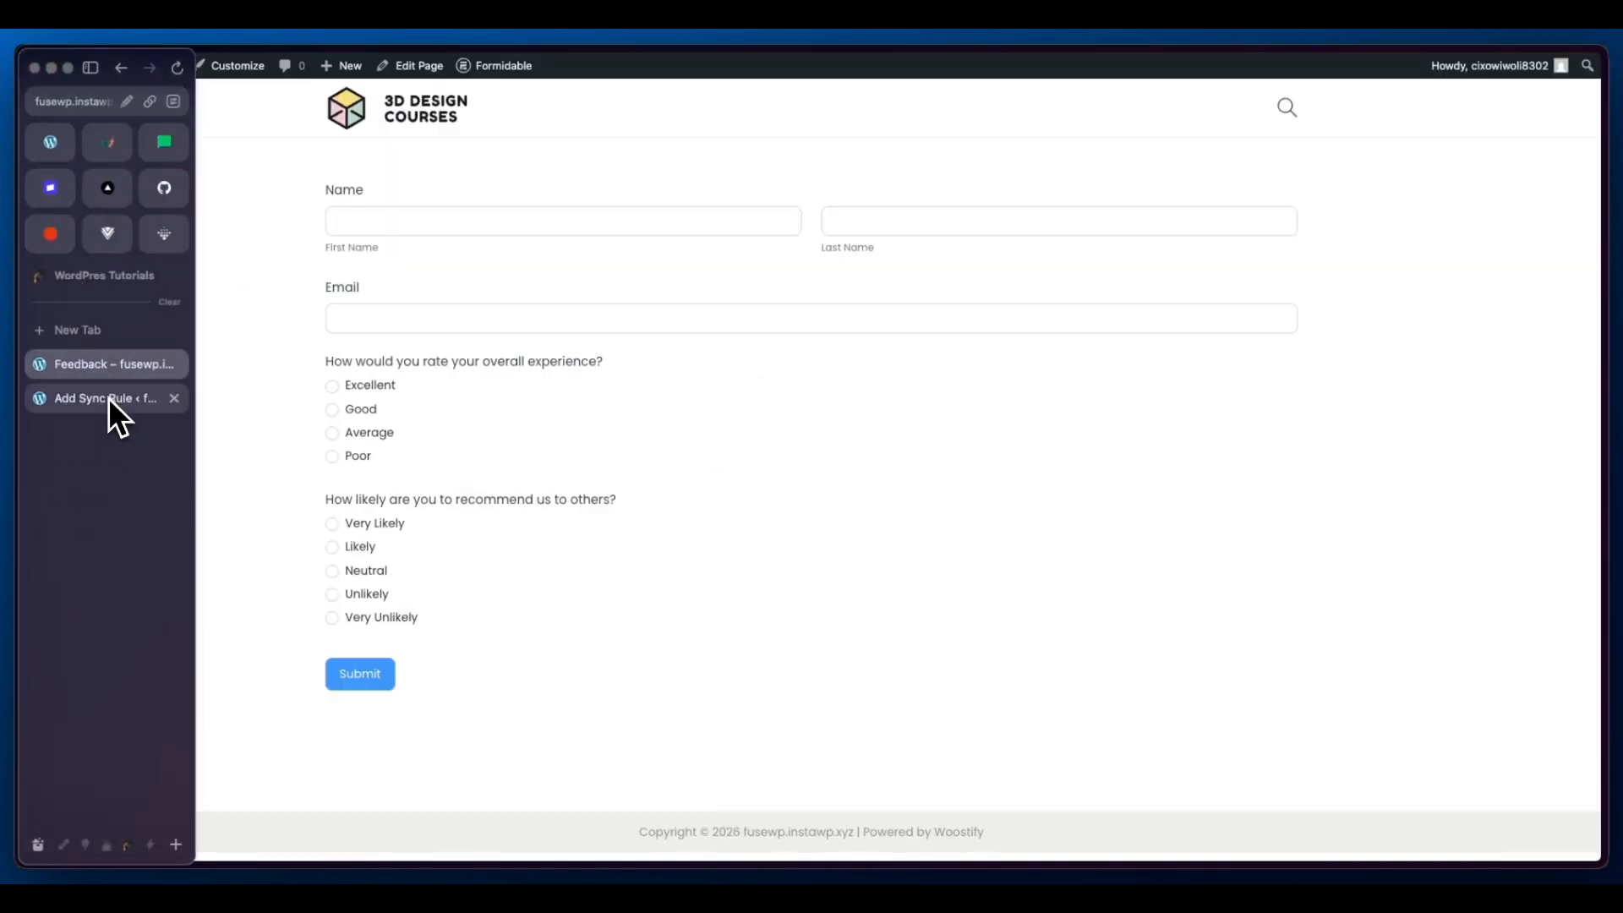
click(107, 401)
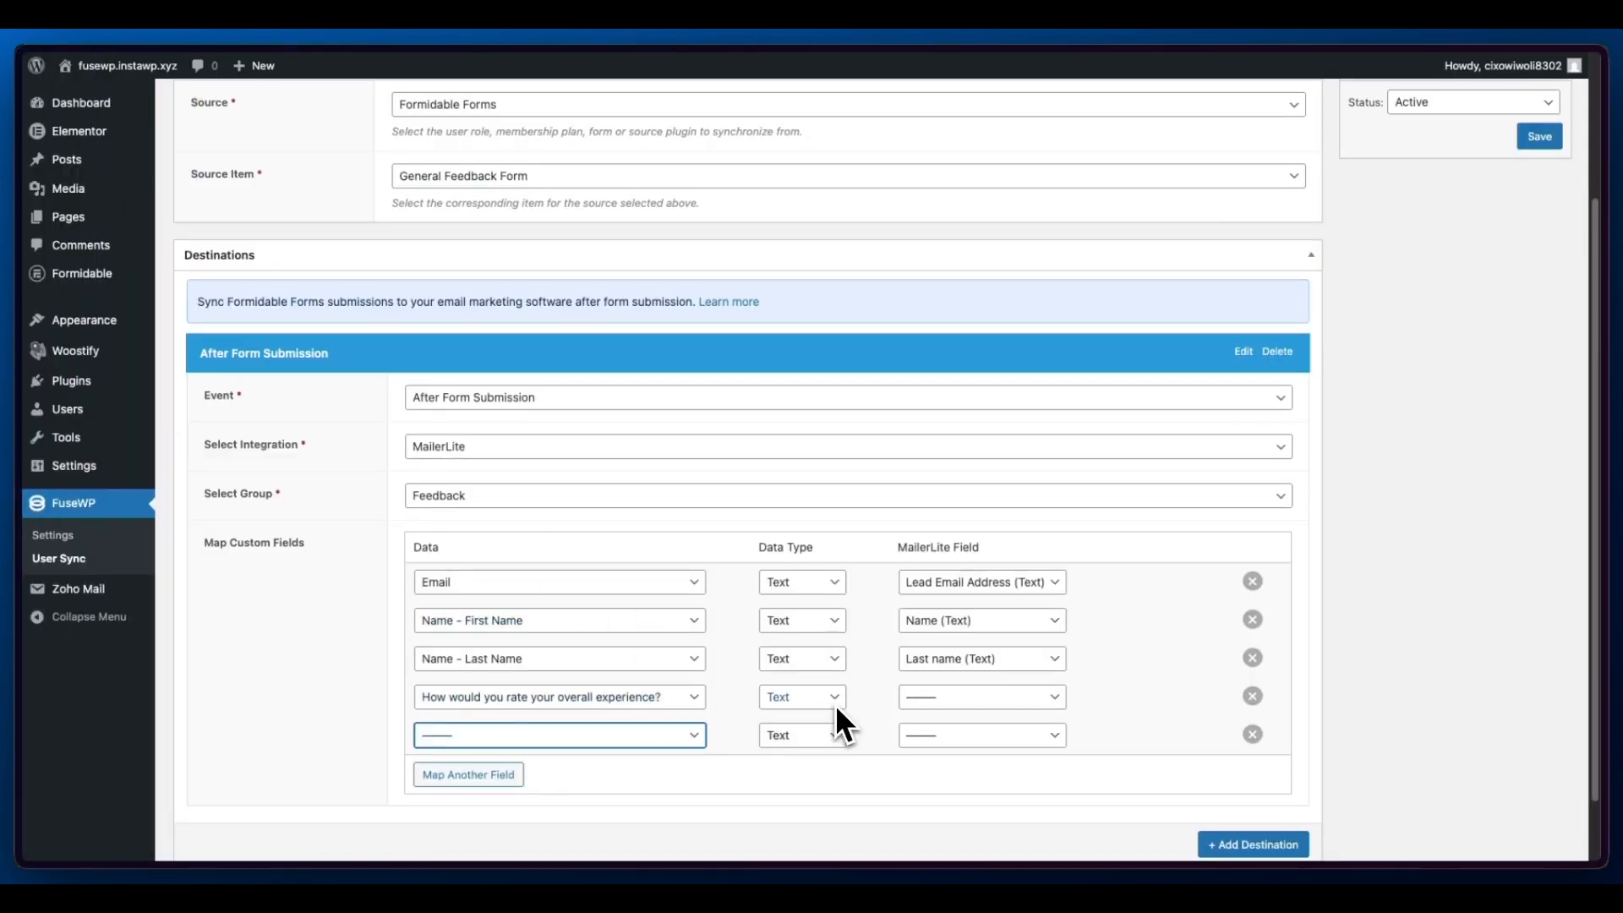
scroll(835, 710, down, 1)
scroll(835, 710, up, 3)
scroll(835, 703, down, 3)
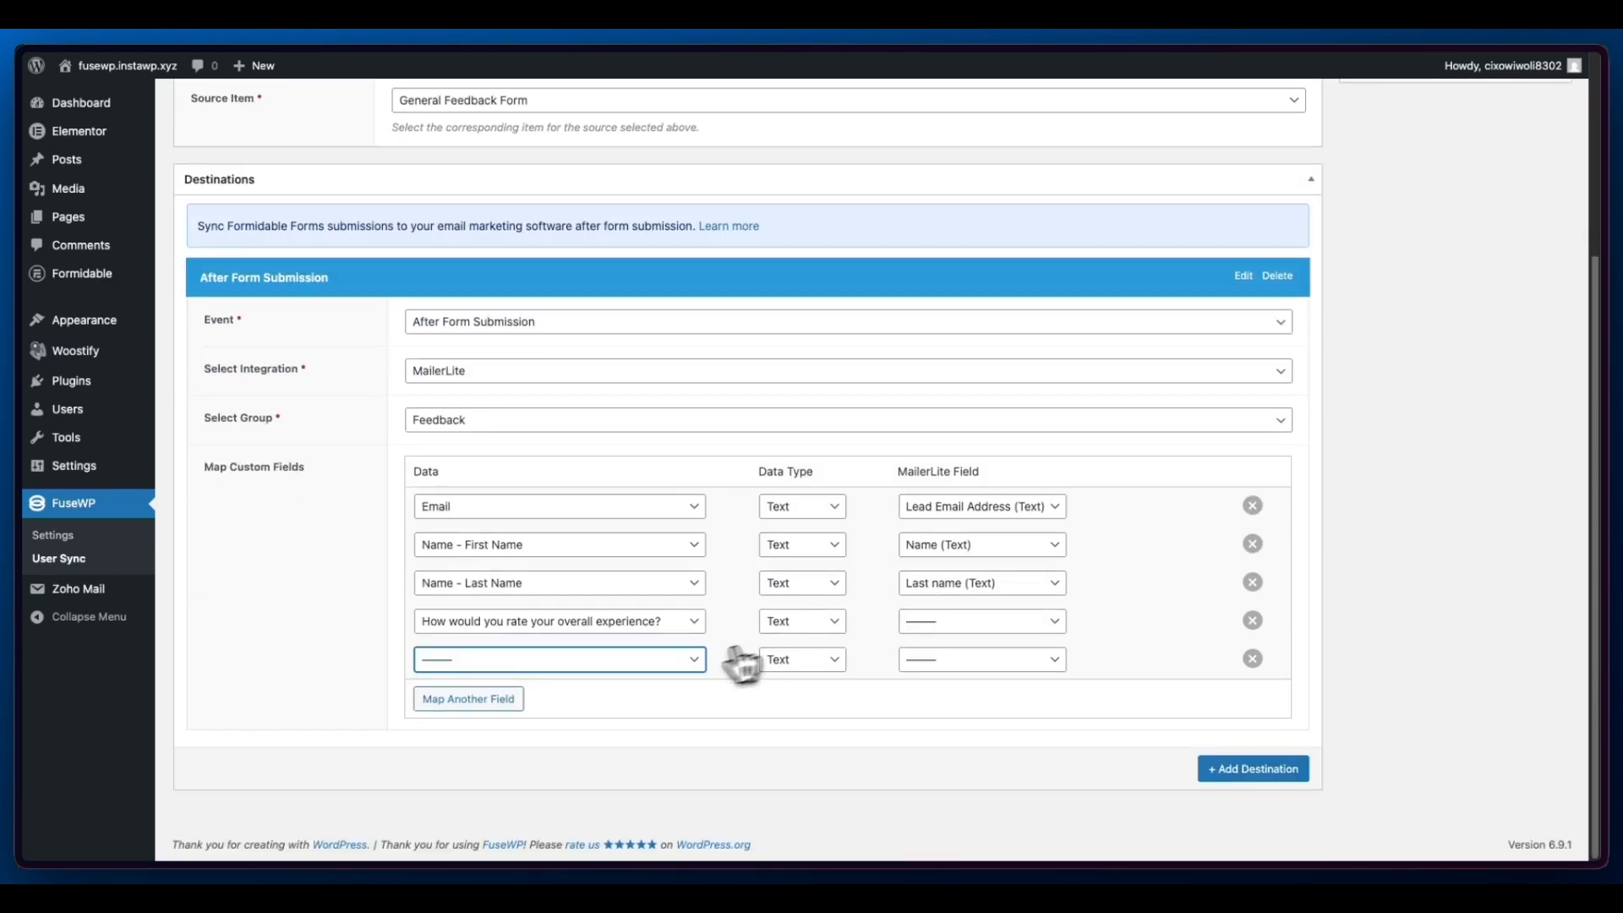
click(679, 668)
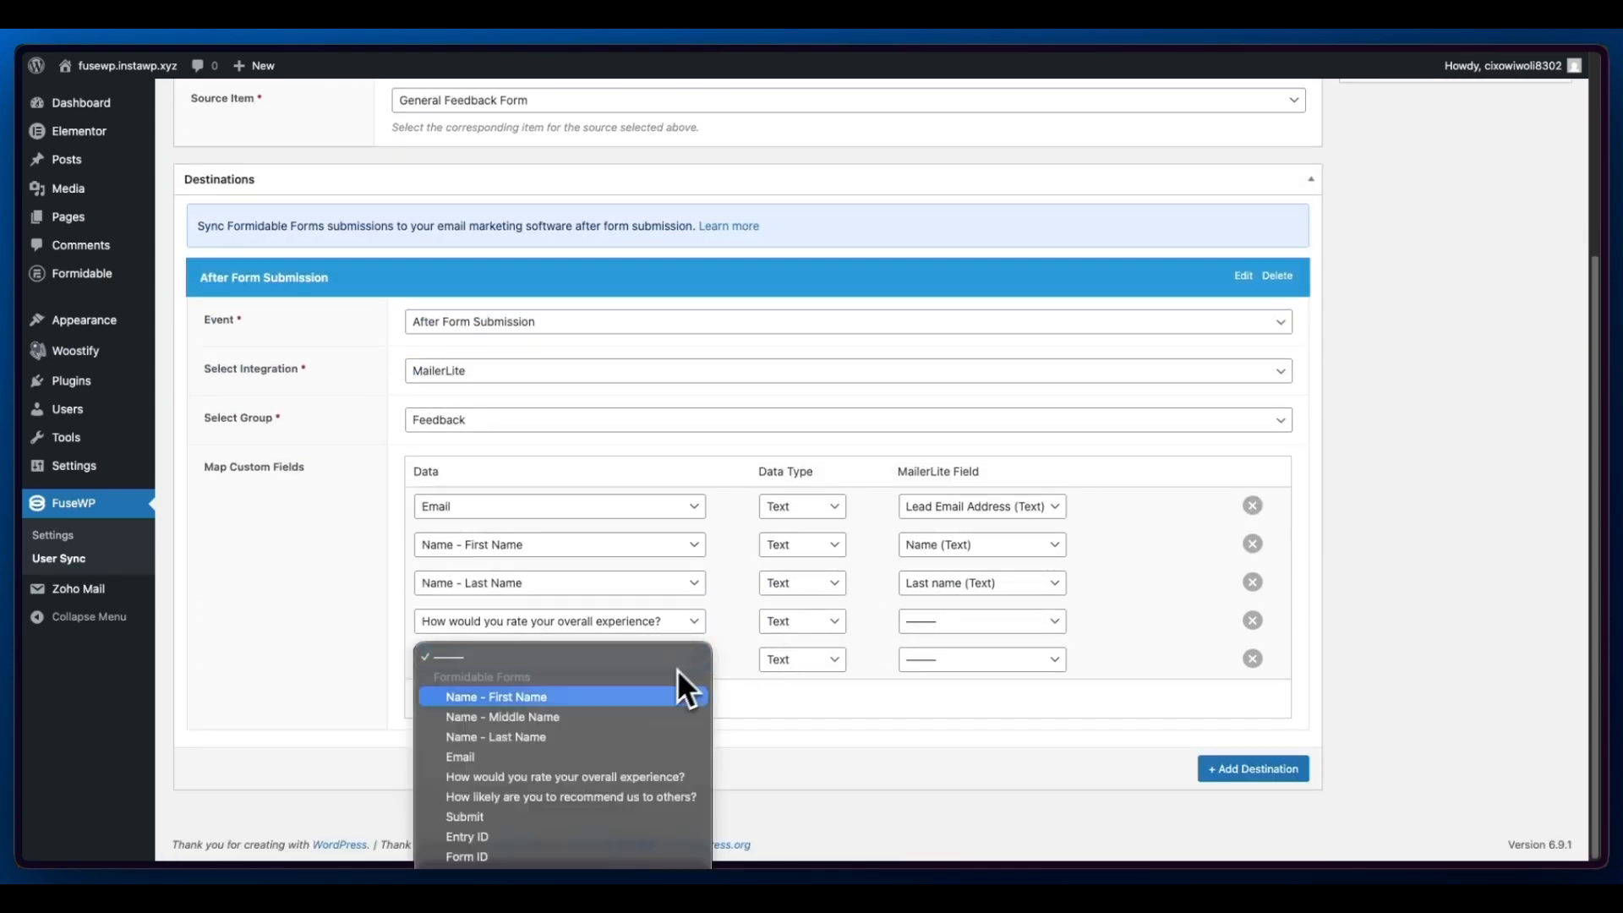
click(572, 797)
Save the sync rule and reload its edit page to refresh the available MailerLite fields.
scroll(907, 689, up, 3)
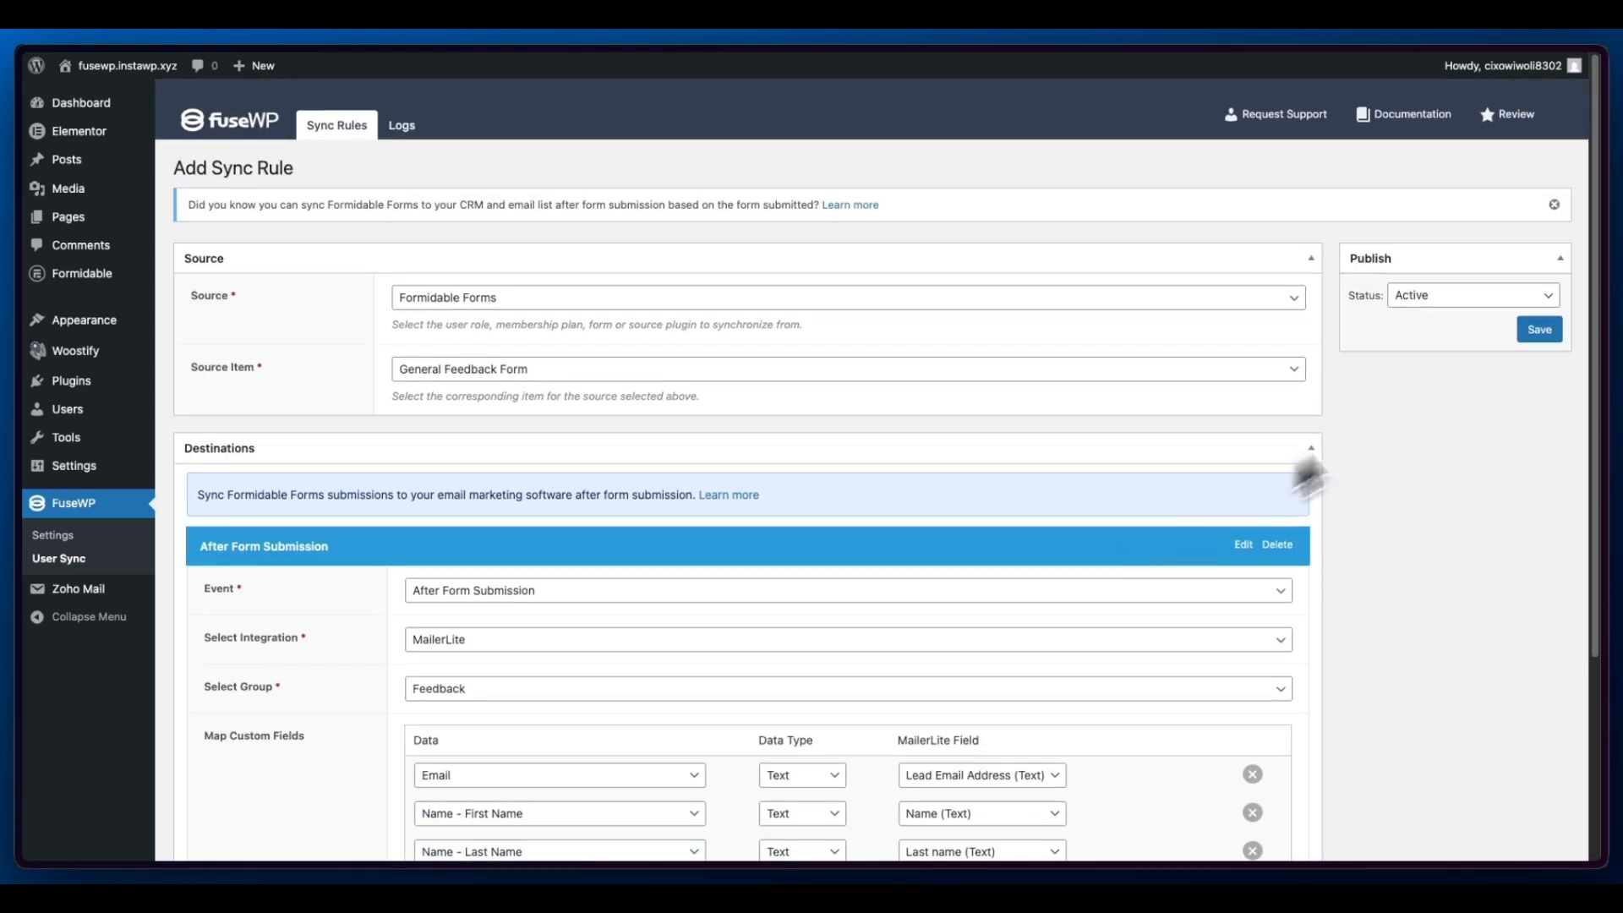
click(1540, 329)
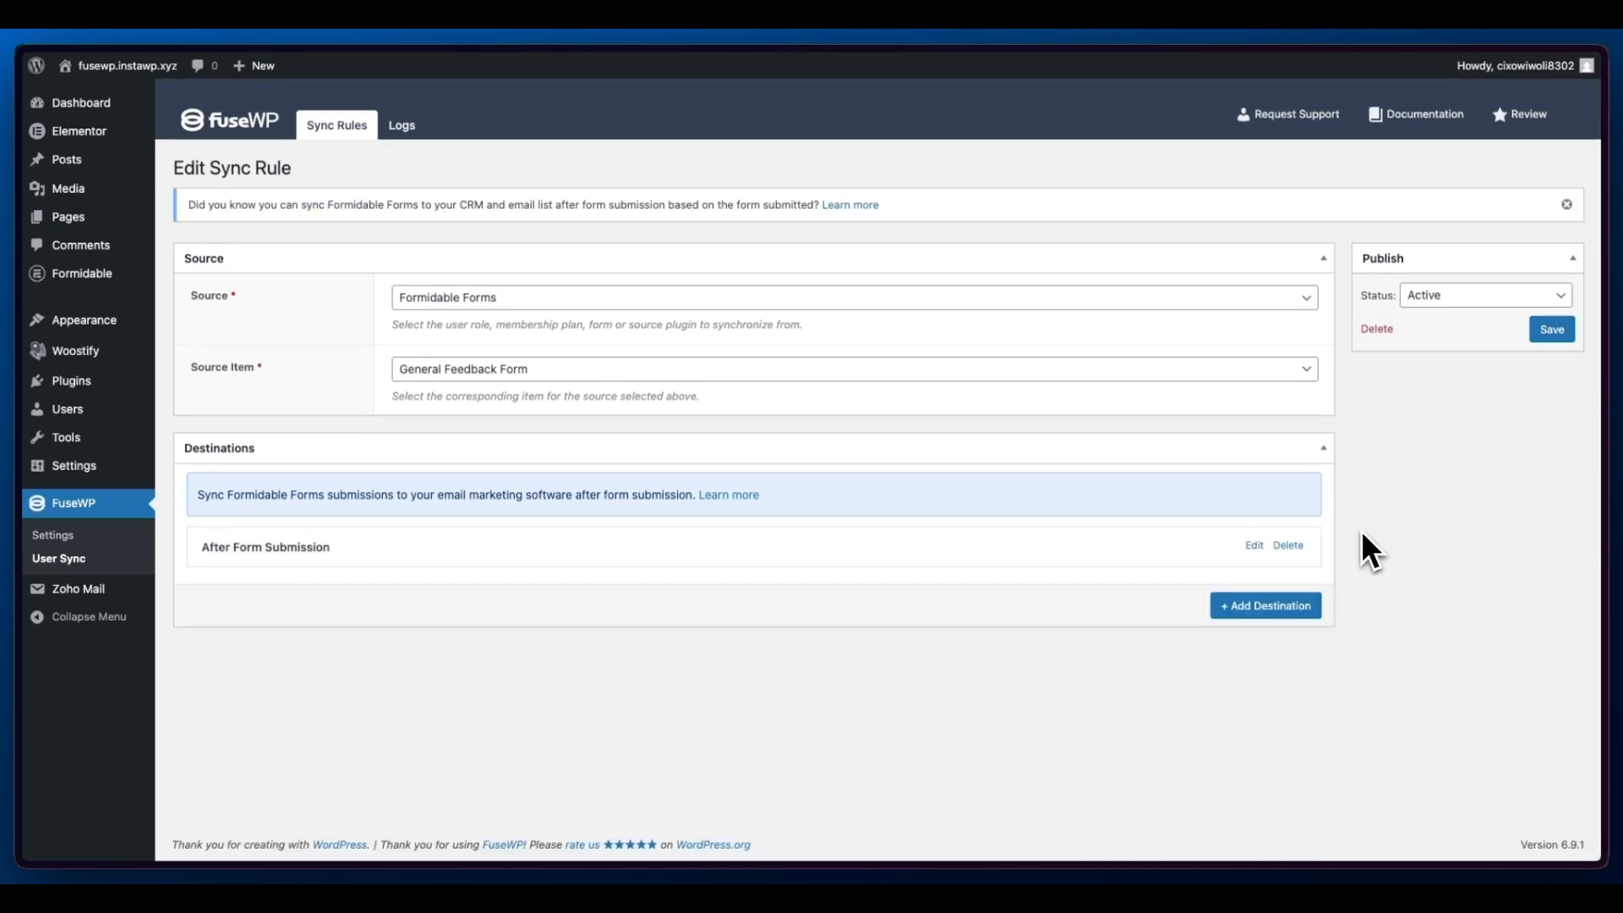
right_click(1361, 530)
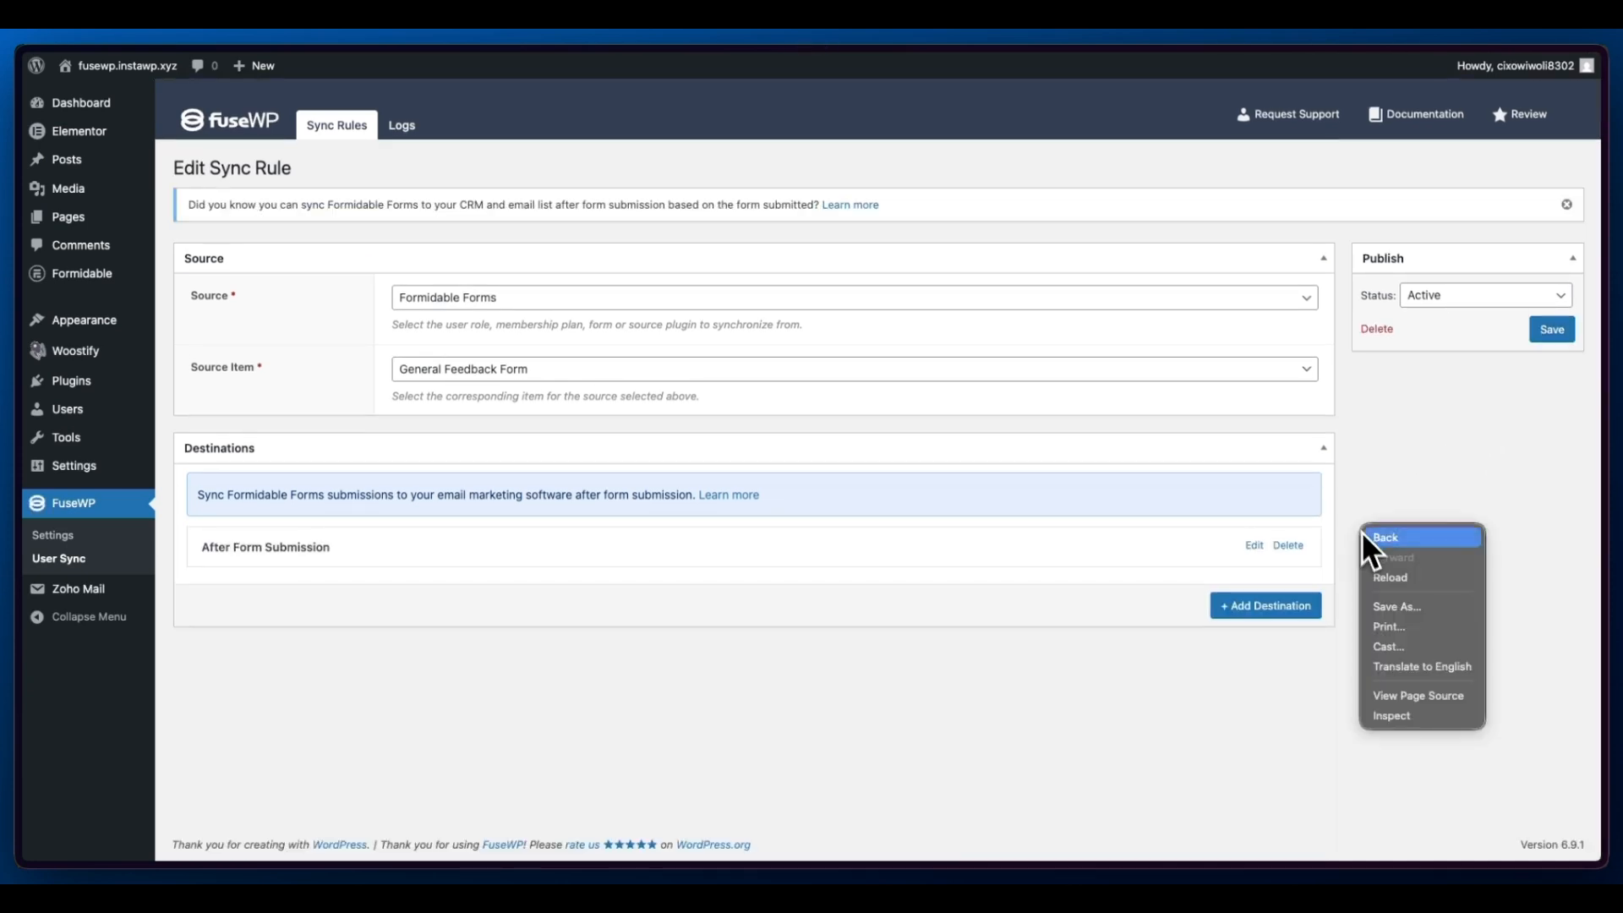
click(1376, 578)
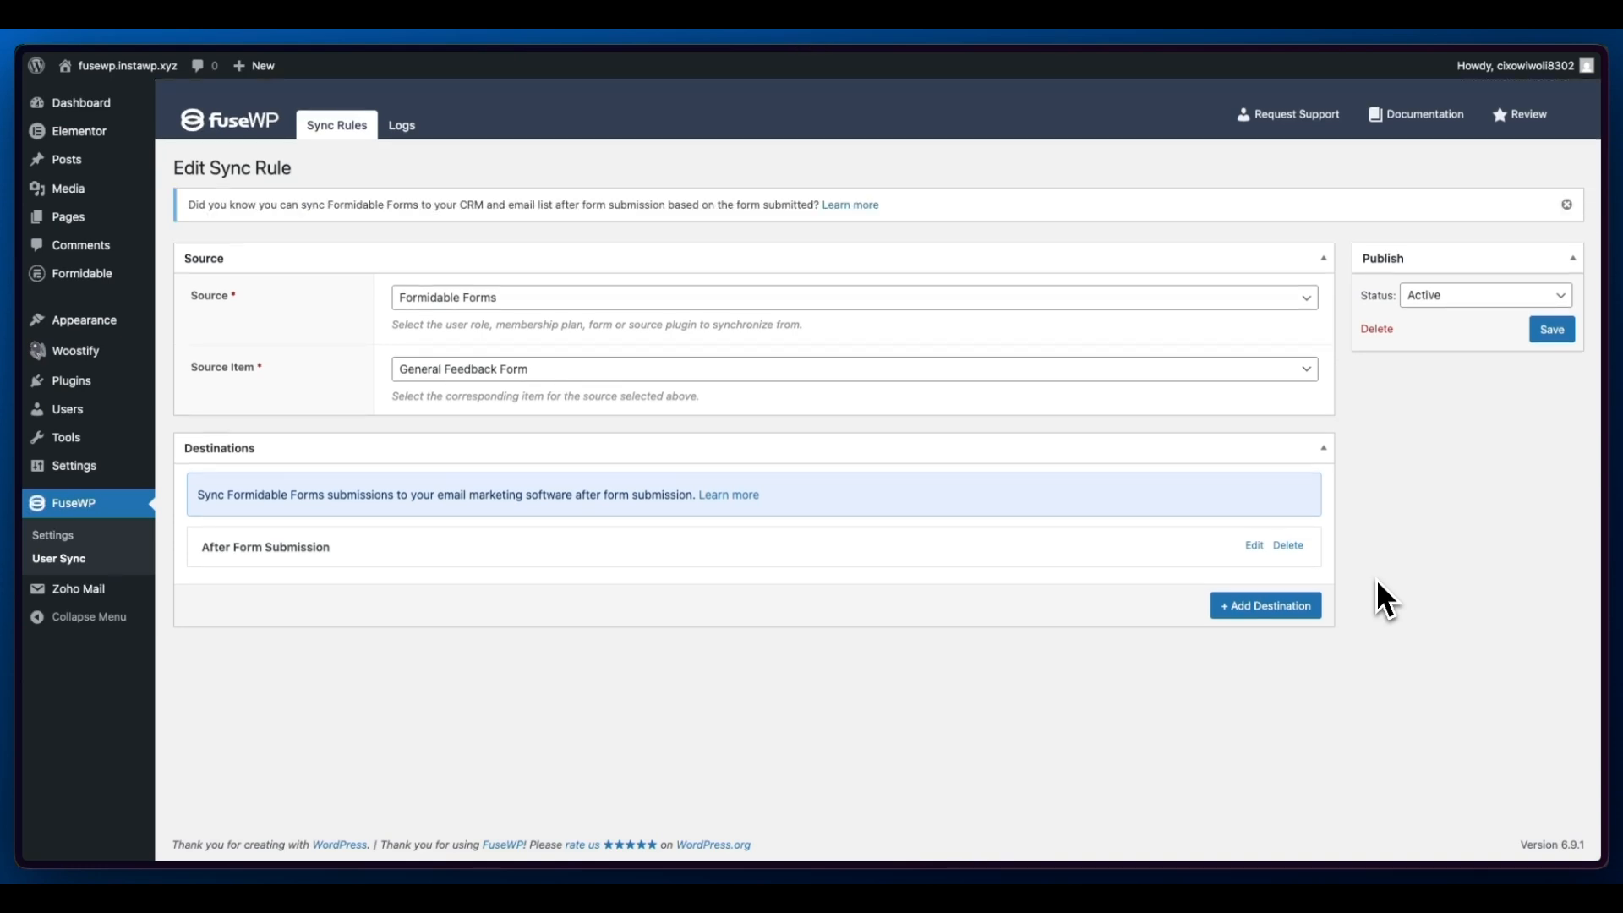
Expand the After Form Submission destination and map the overall experience question to the Experience Rating (Text) field.
click(781, 551)
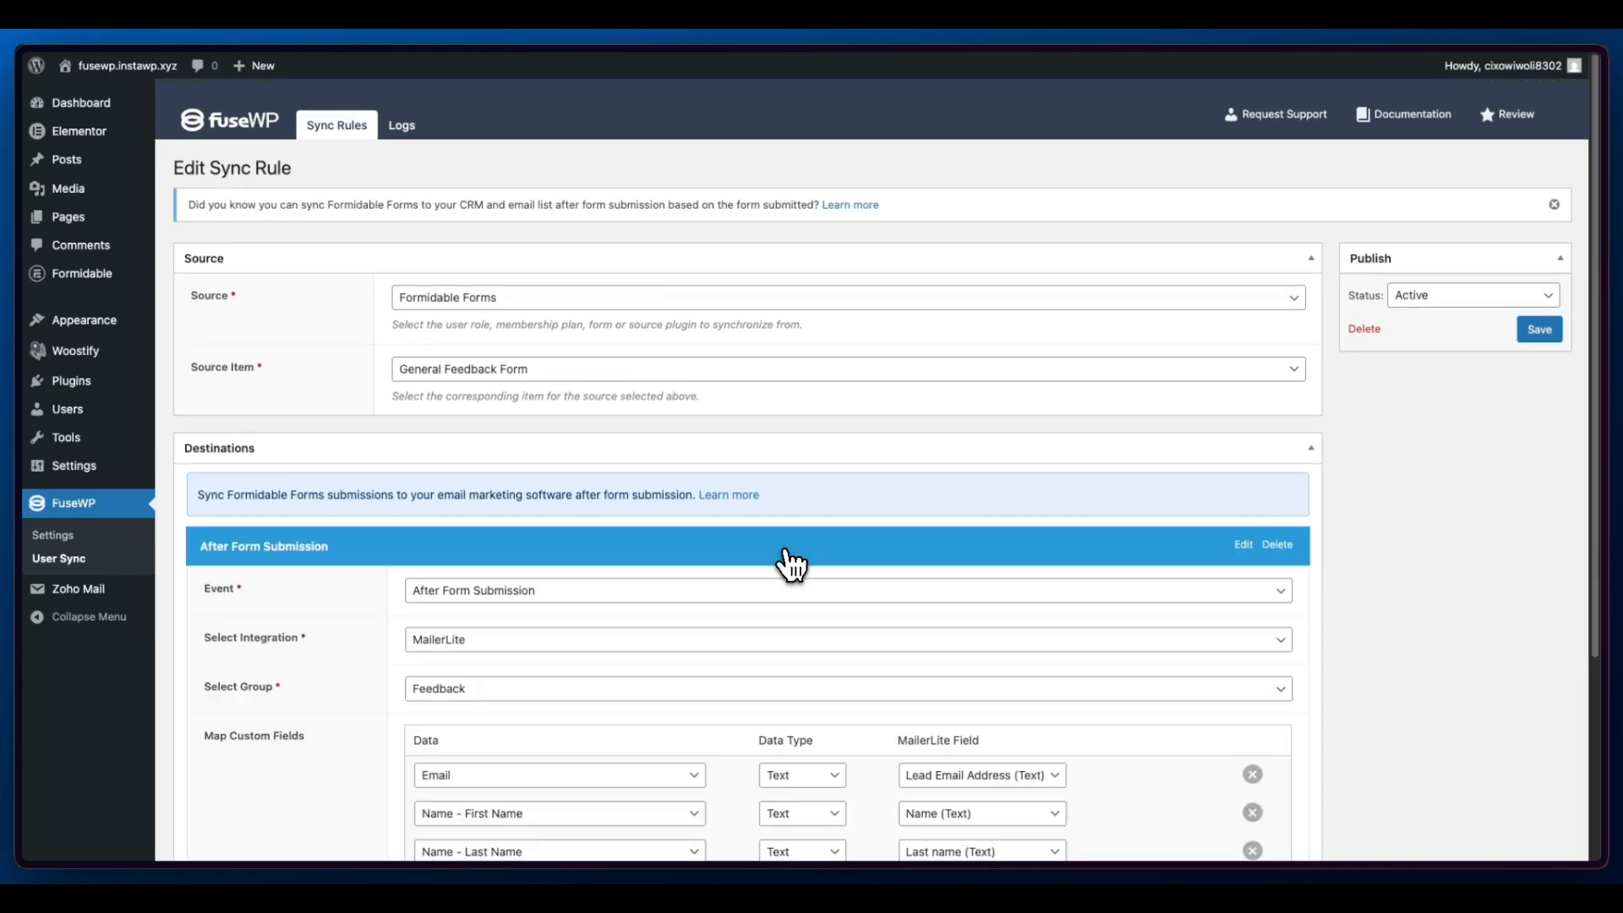
scroll(781, 565, down, 3)
click(951, 690)
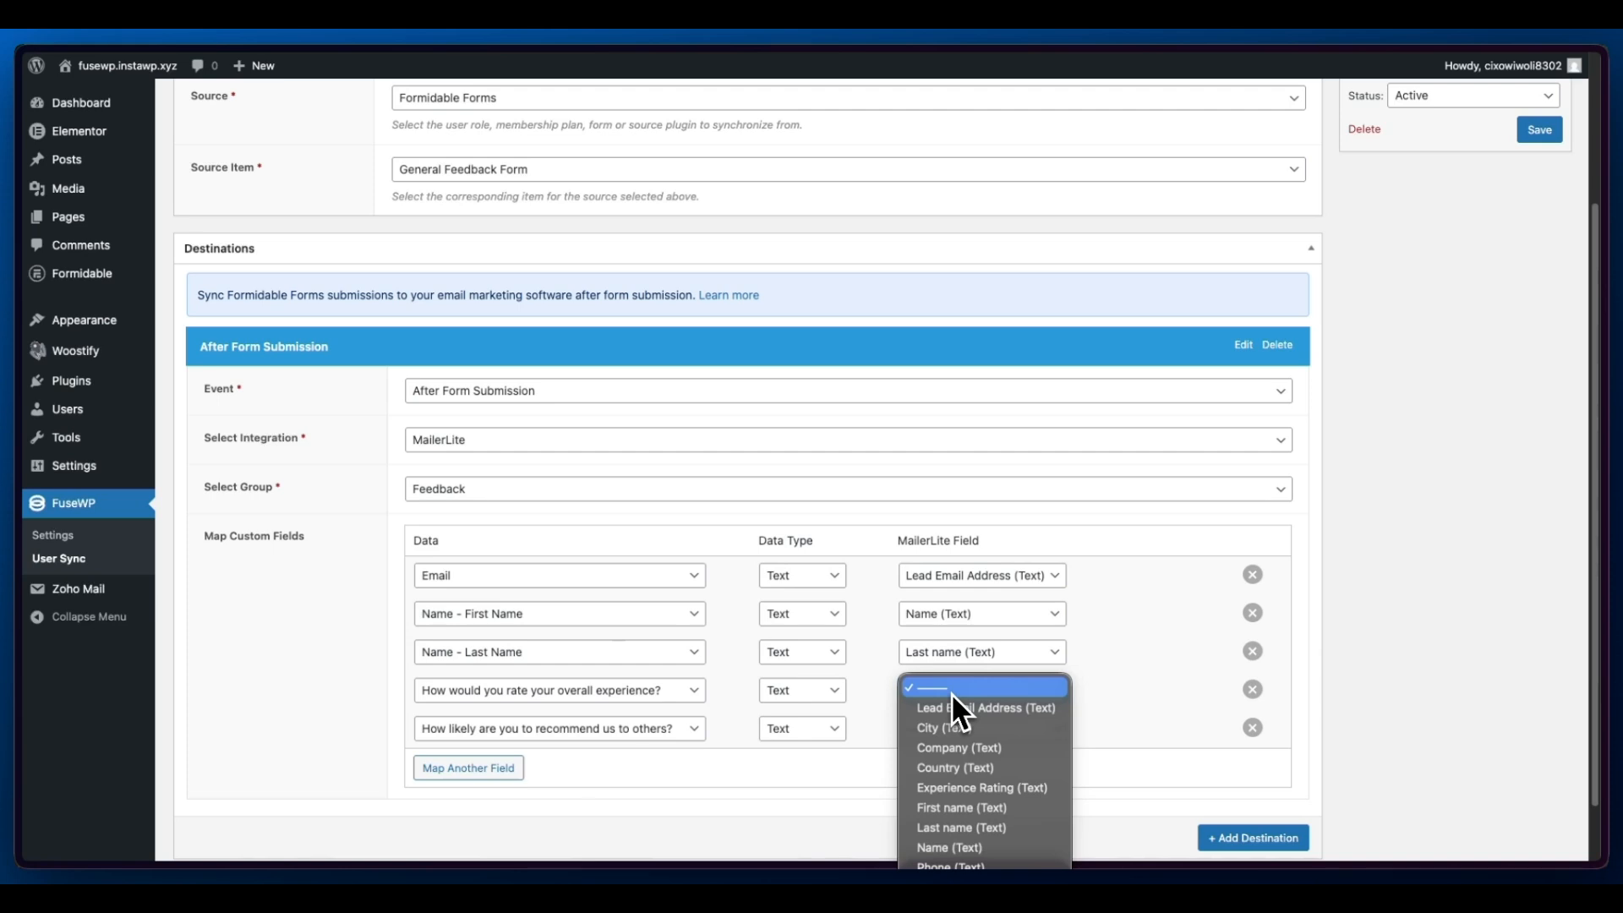
scroll(980, 752, down, 2)
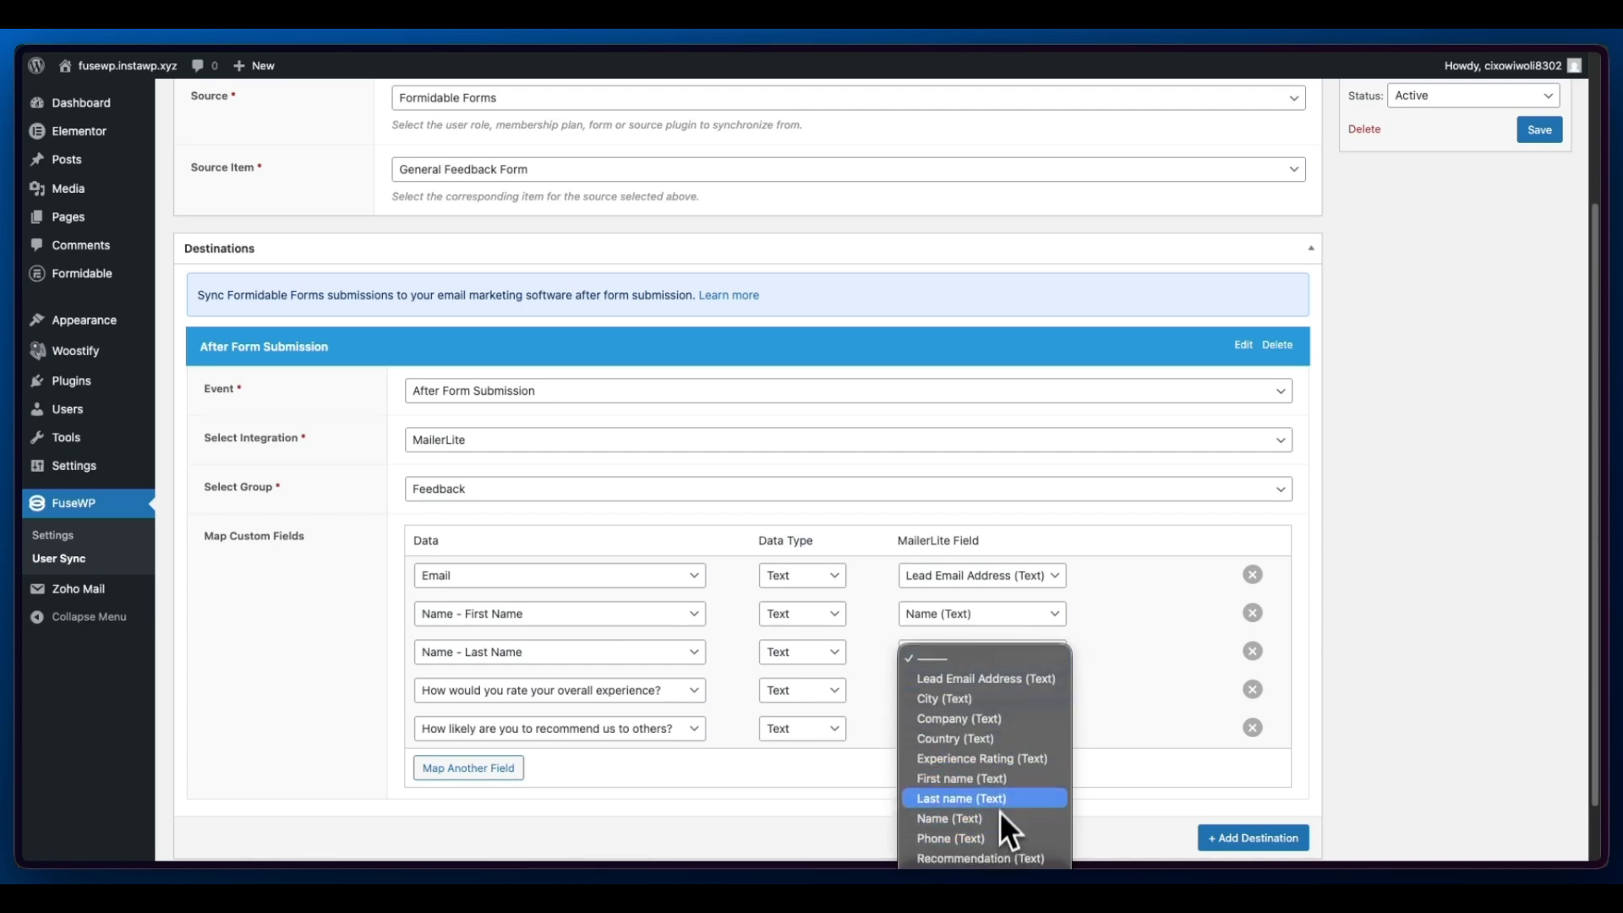
click(996, 760)
Map "How likely are you to recommend us to others?" to the Recommendation (Text) field and save the sync rule.
click(910, 730)
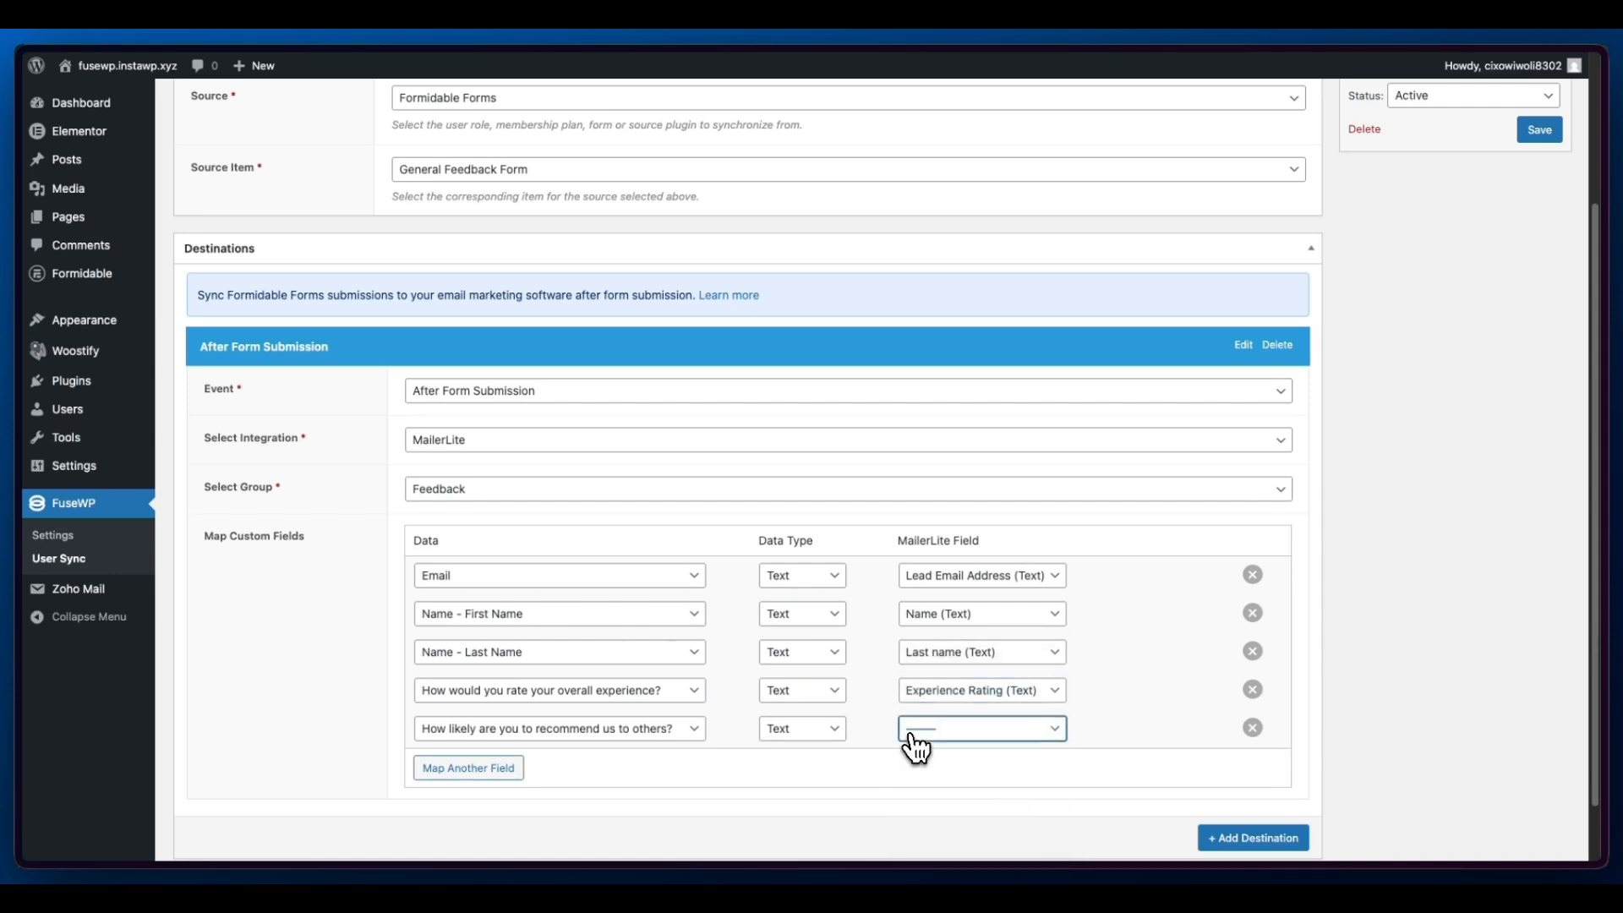
scroll(1006, 823, down, 3)
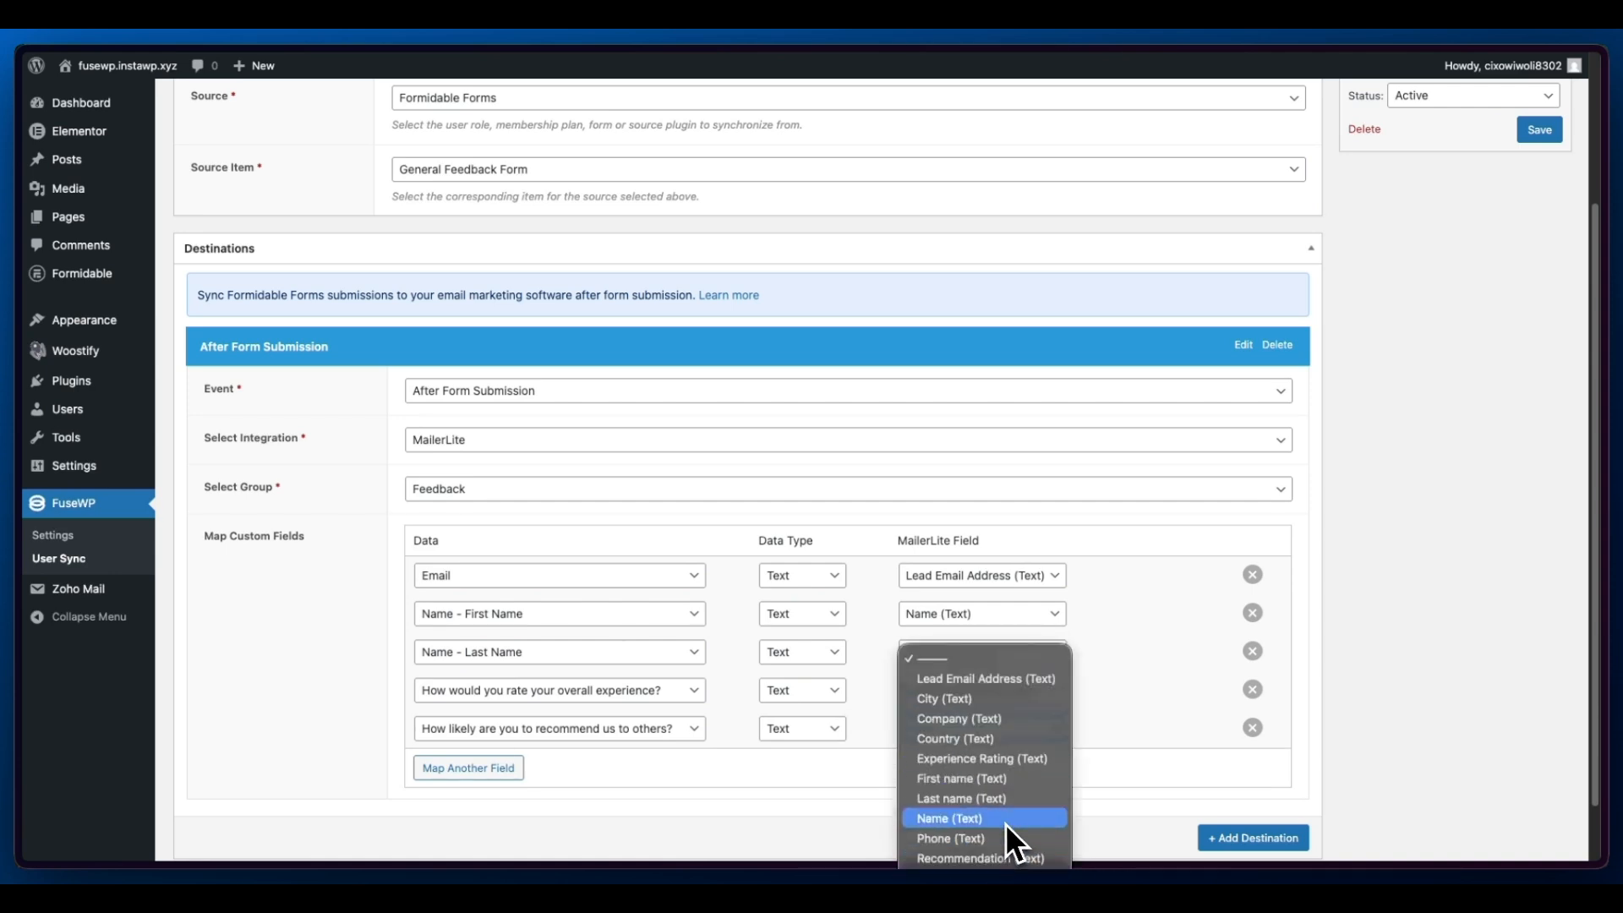
click(999, 855)
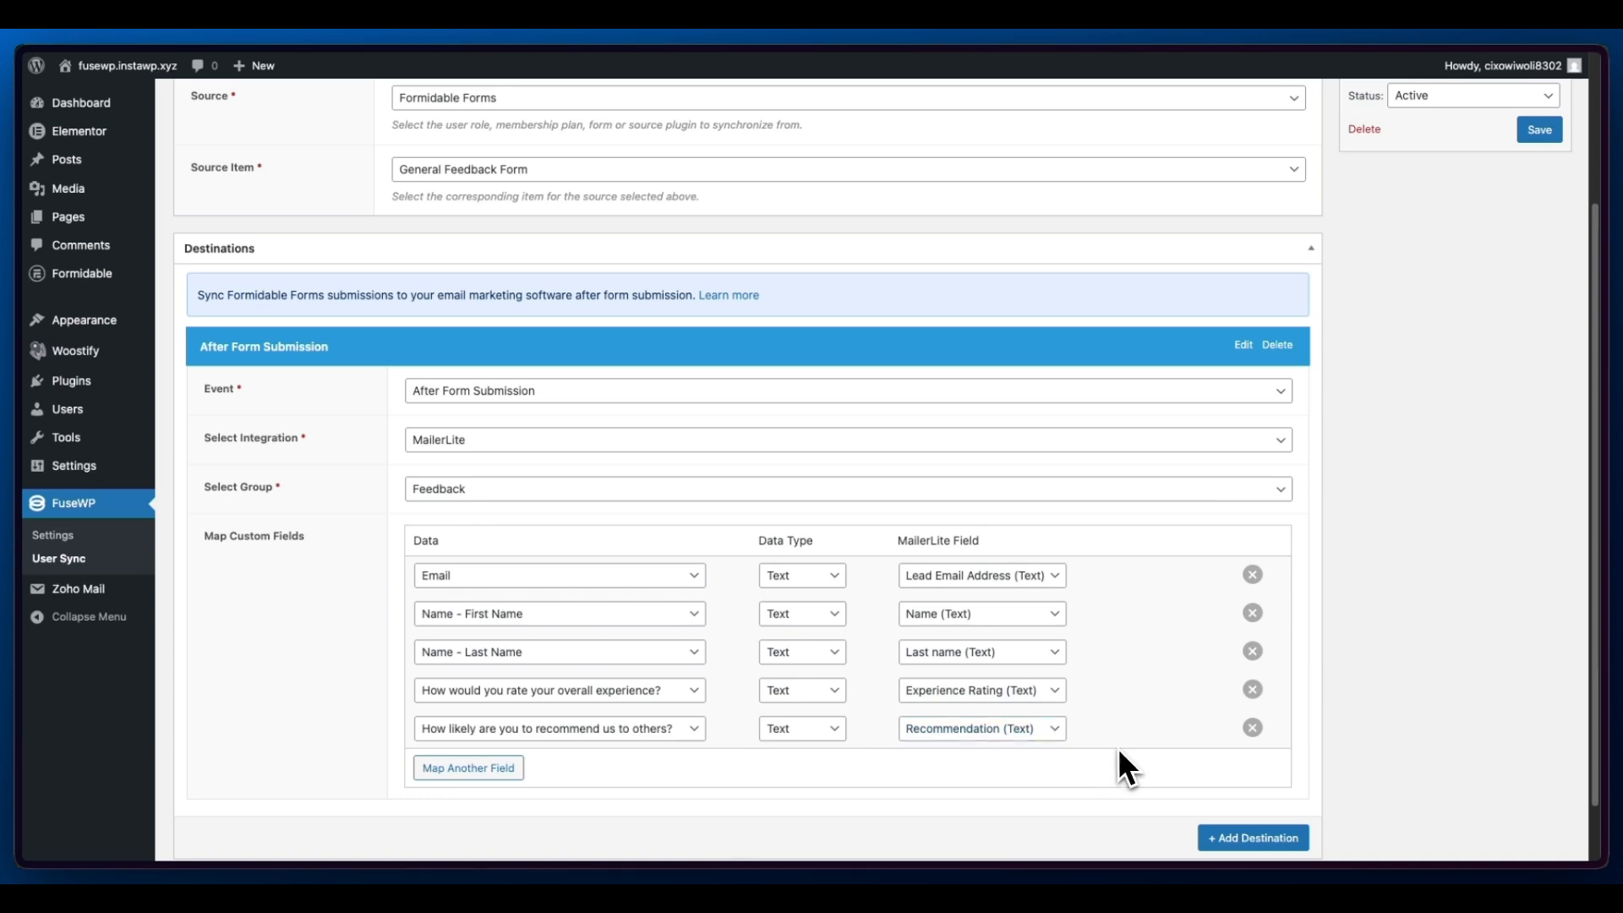
scroll(1118, 747, up, 3)
click(1539, 330)
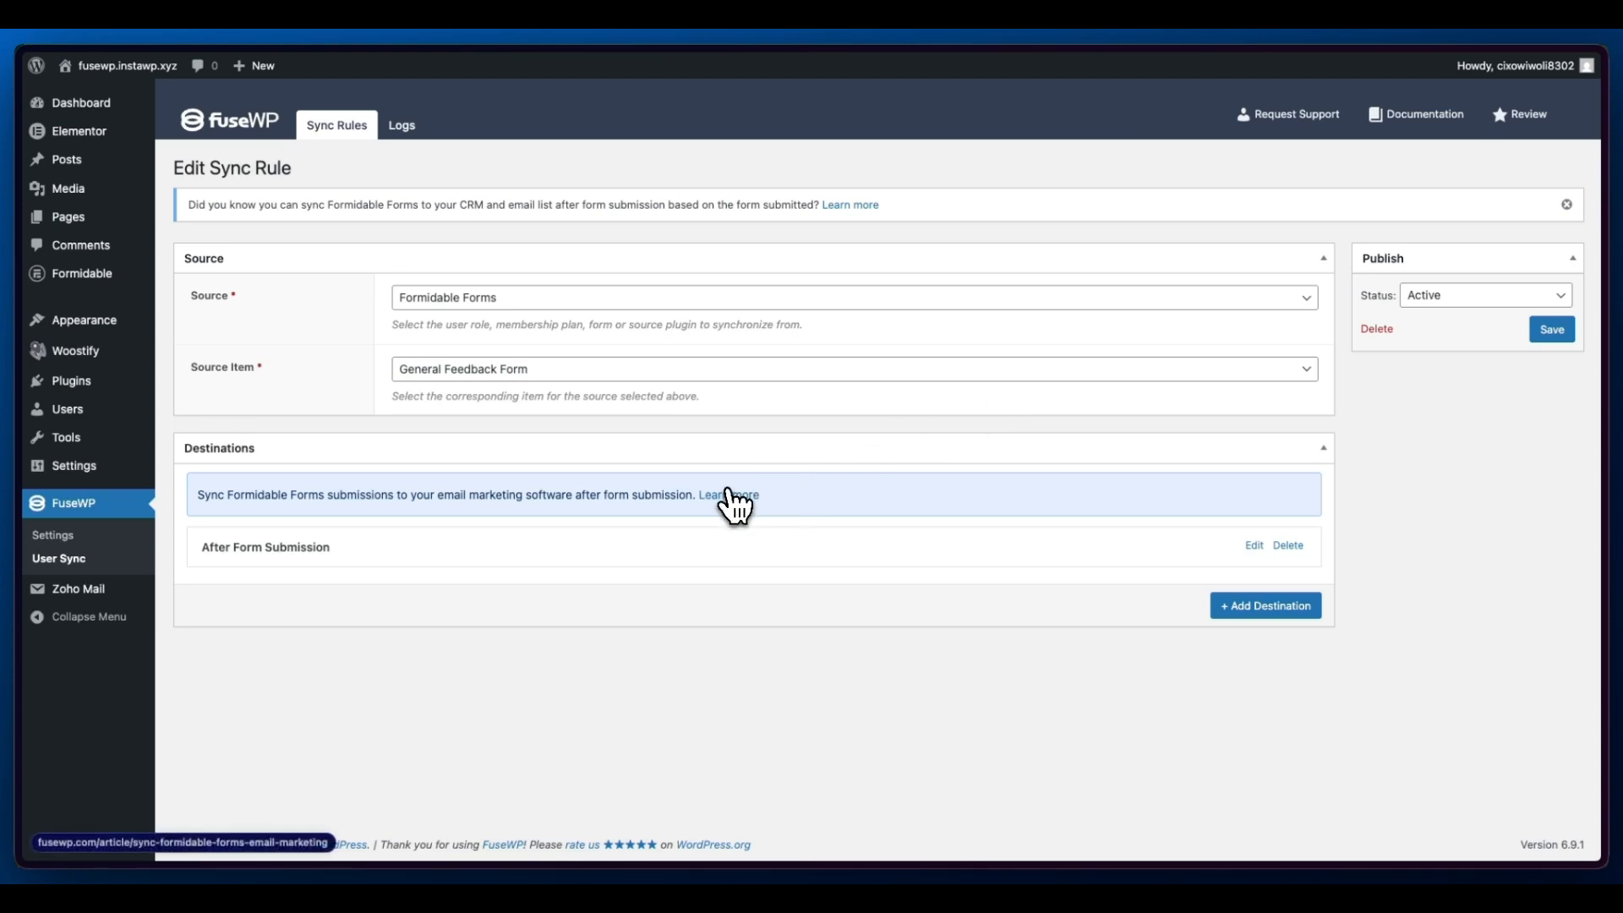
Reload the Feedback form page and submit a test entry with first name, last name, email, an Excellent experience and a Likely recommendation.
mouse_move(18, 488)
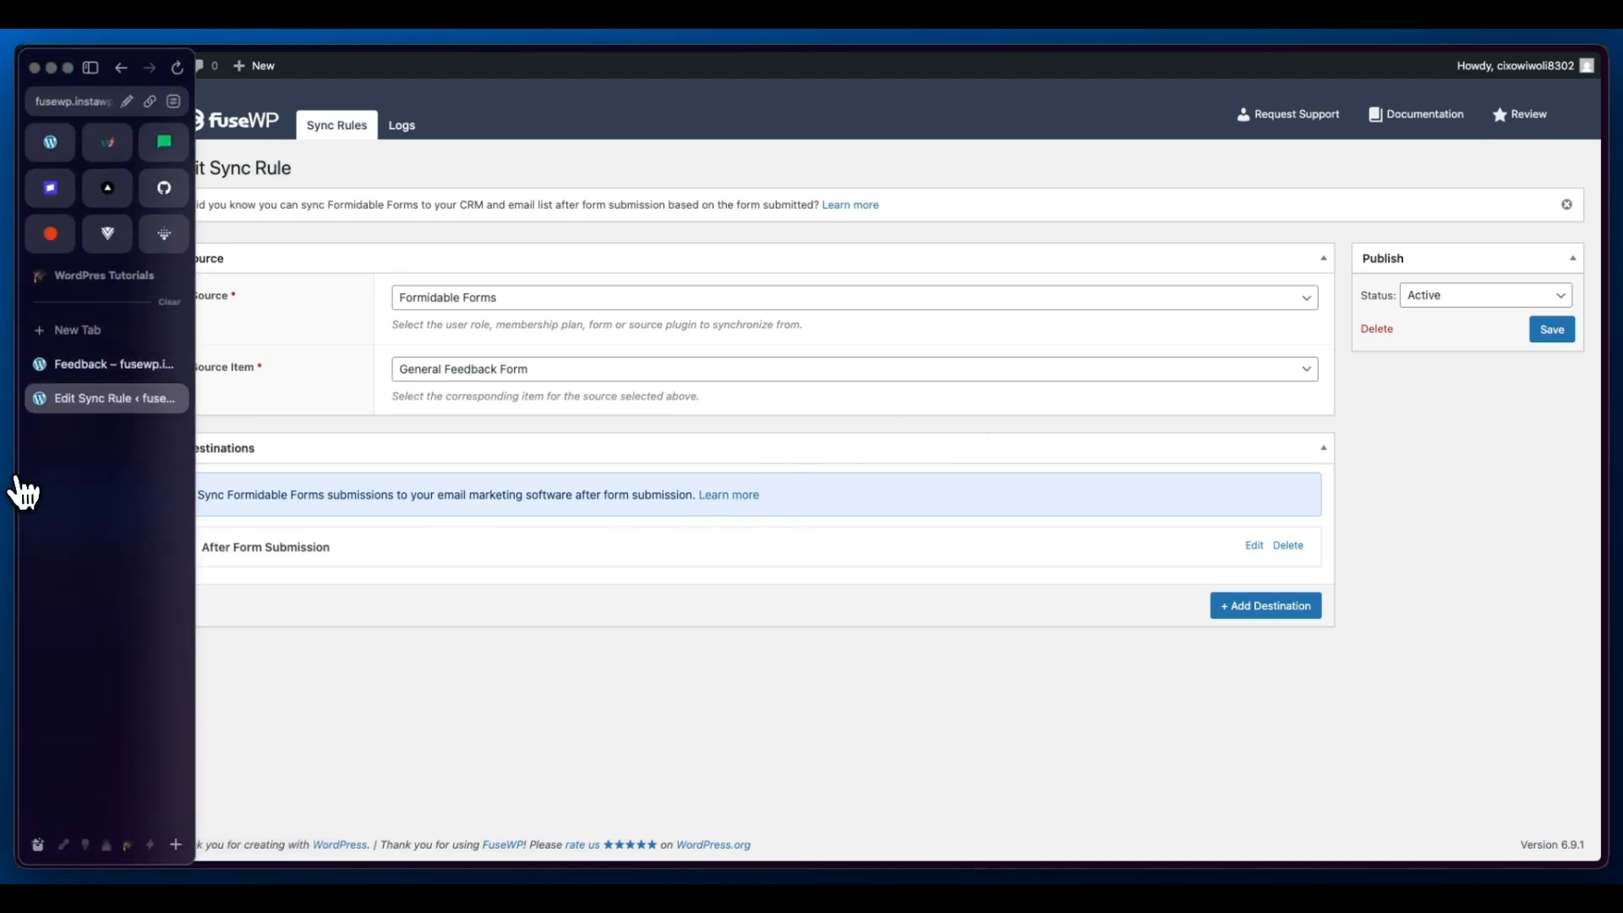
click(109, 369)
right_click(227, 456)
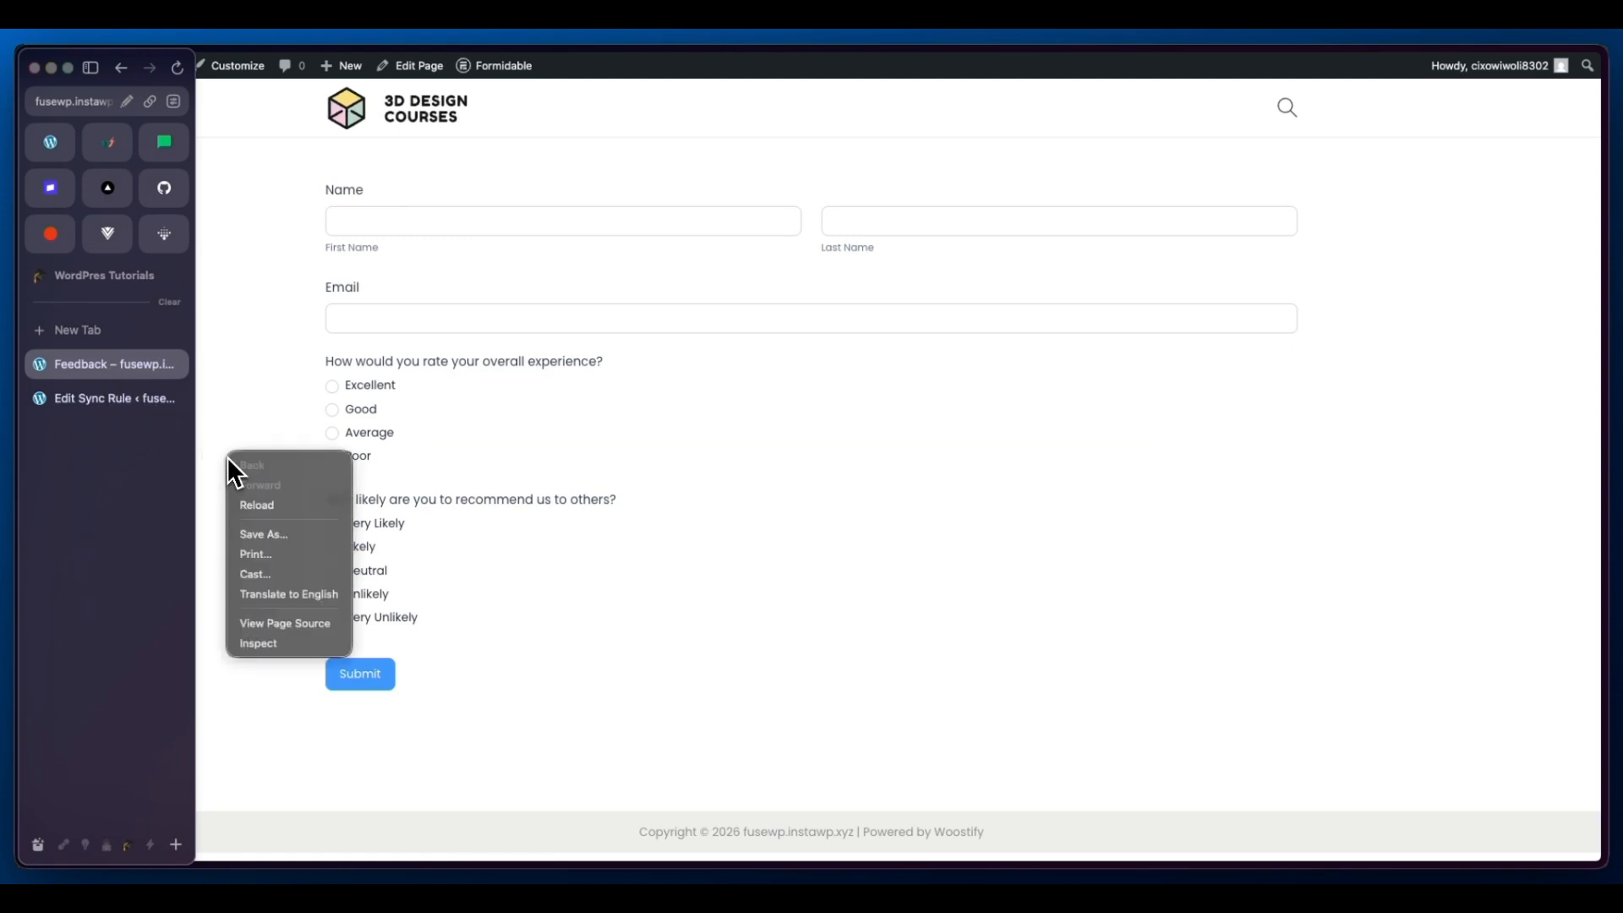
click(259, 507)
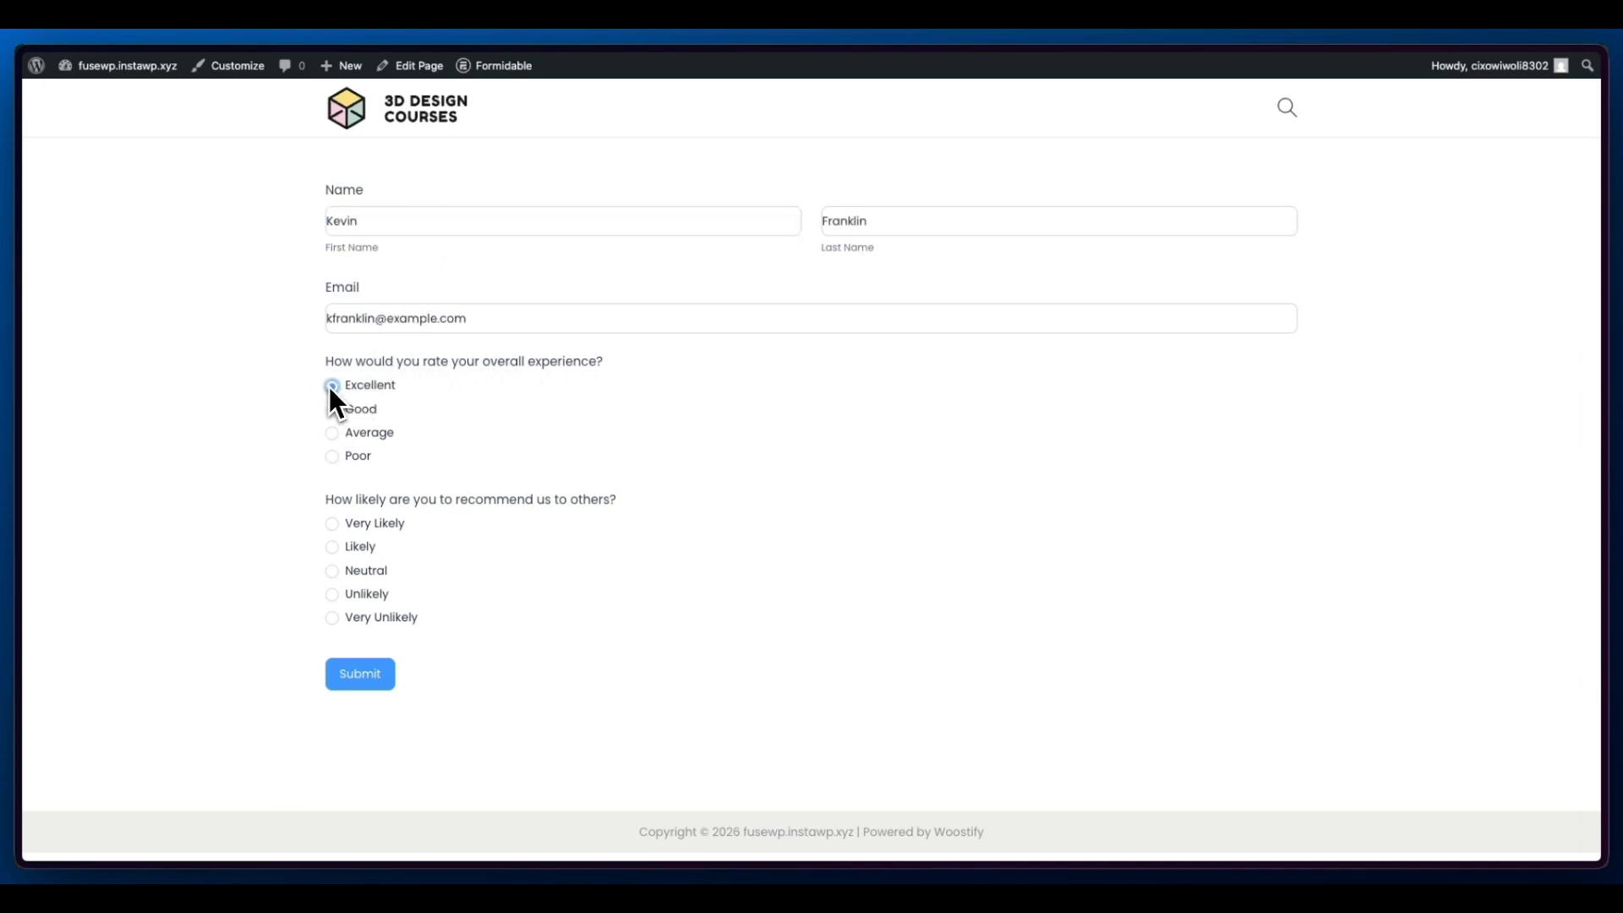
click(332, 547)
click(342, 683)
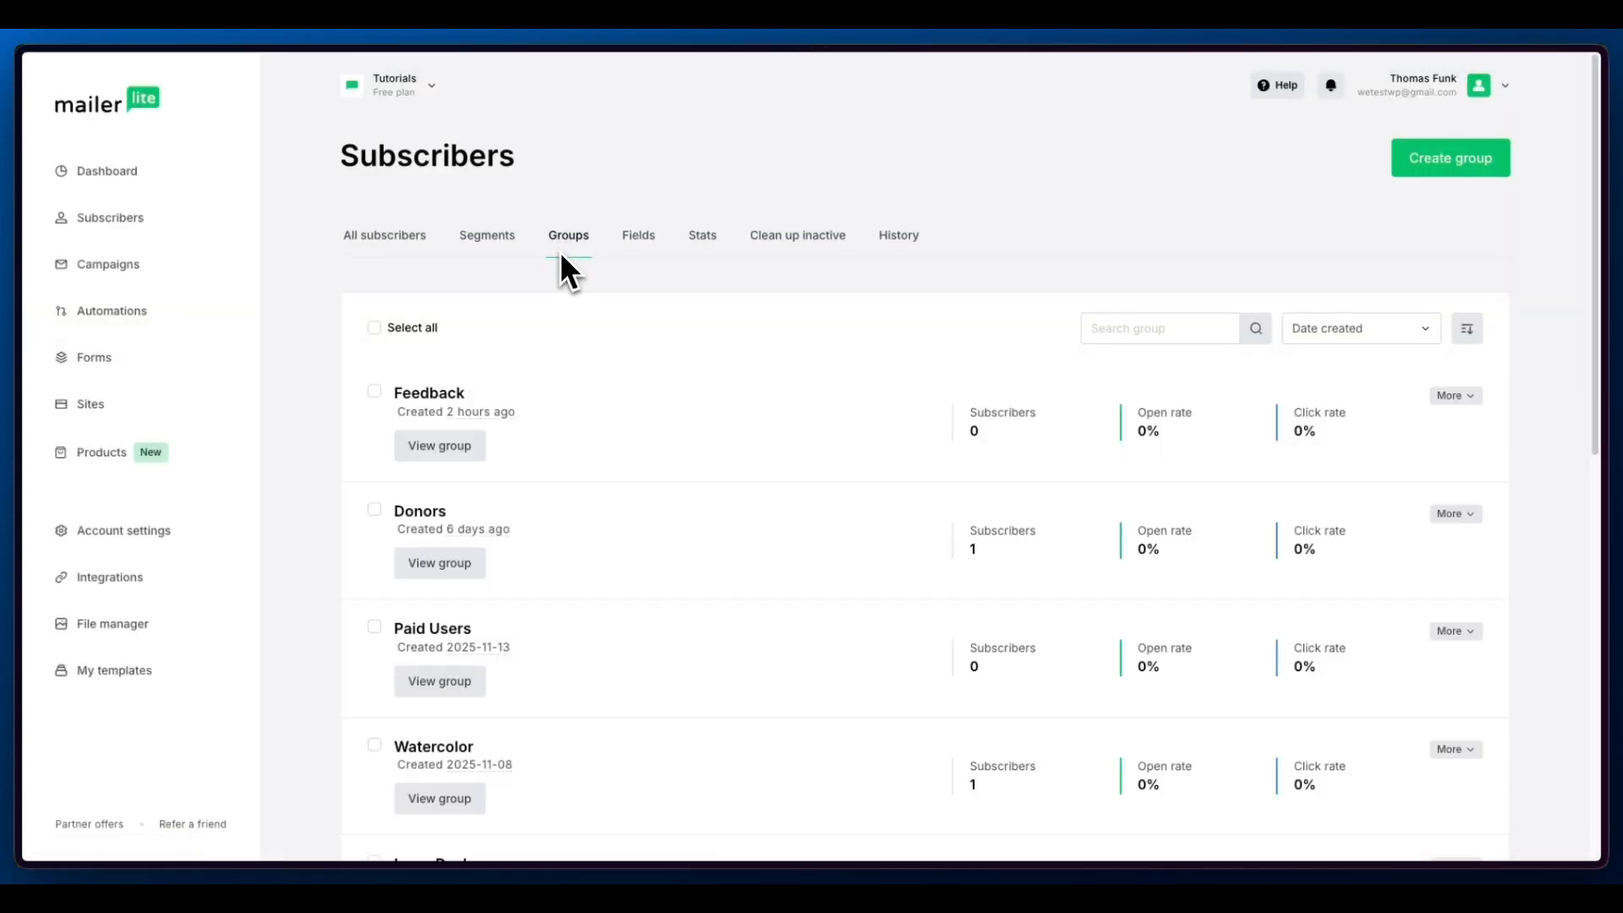
In MailerLite, view the Feedback group and reload its subscriber list repeatedly to check for the test submission.
click(437, 448)
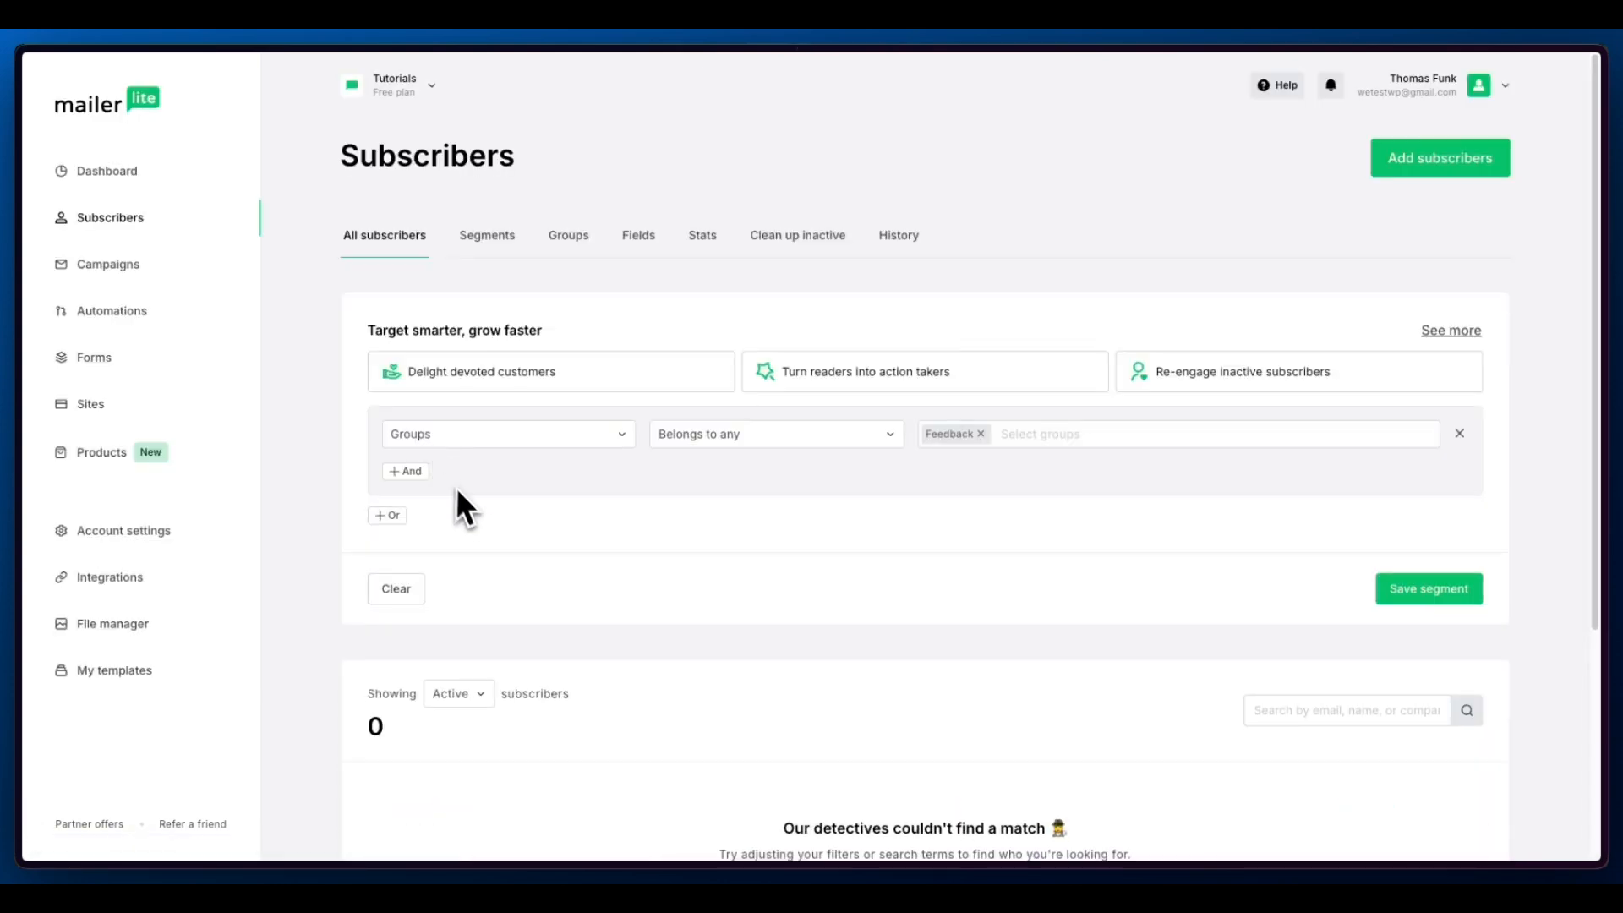
scroll(461, 493, down, 3)
right_click(742, 511)
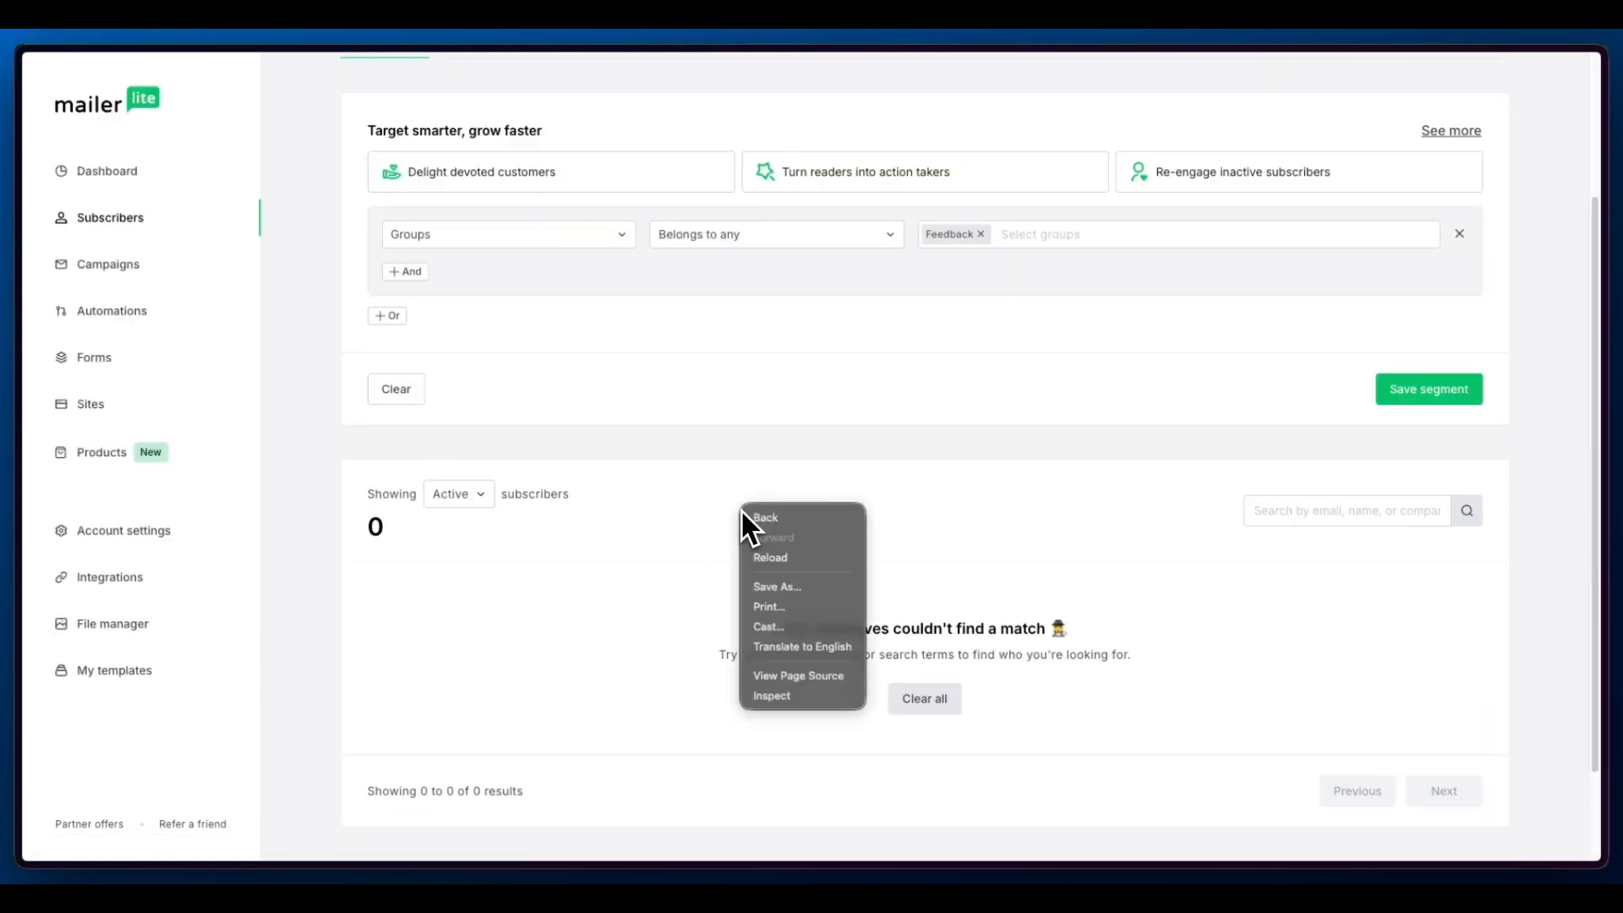
click(773, 561)
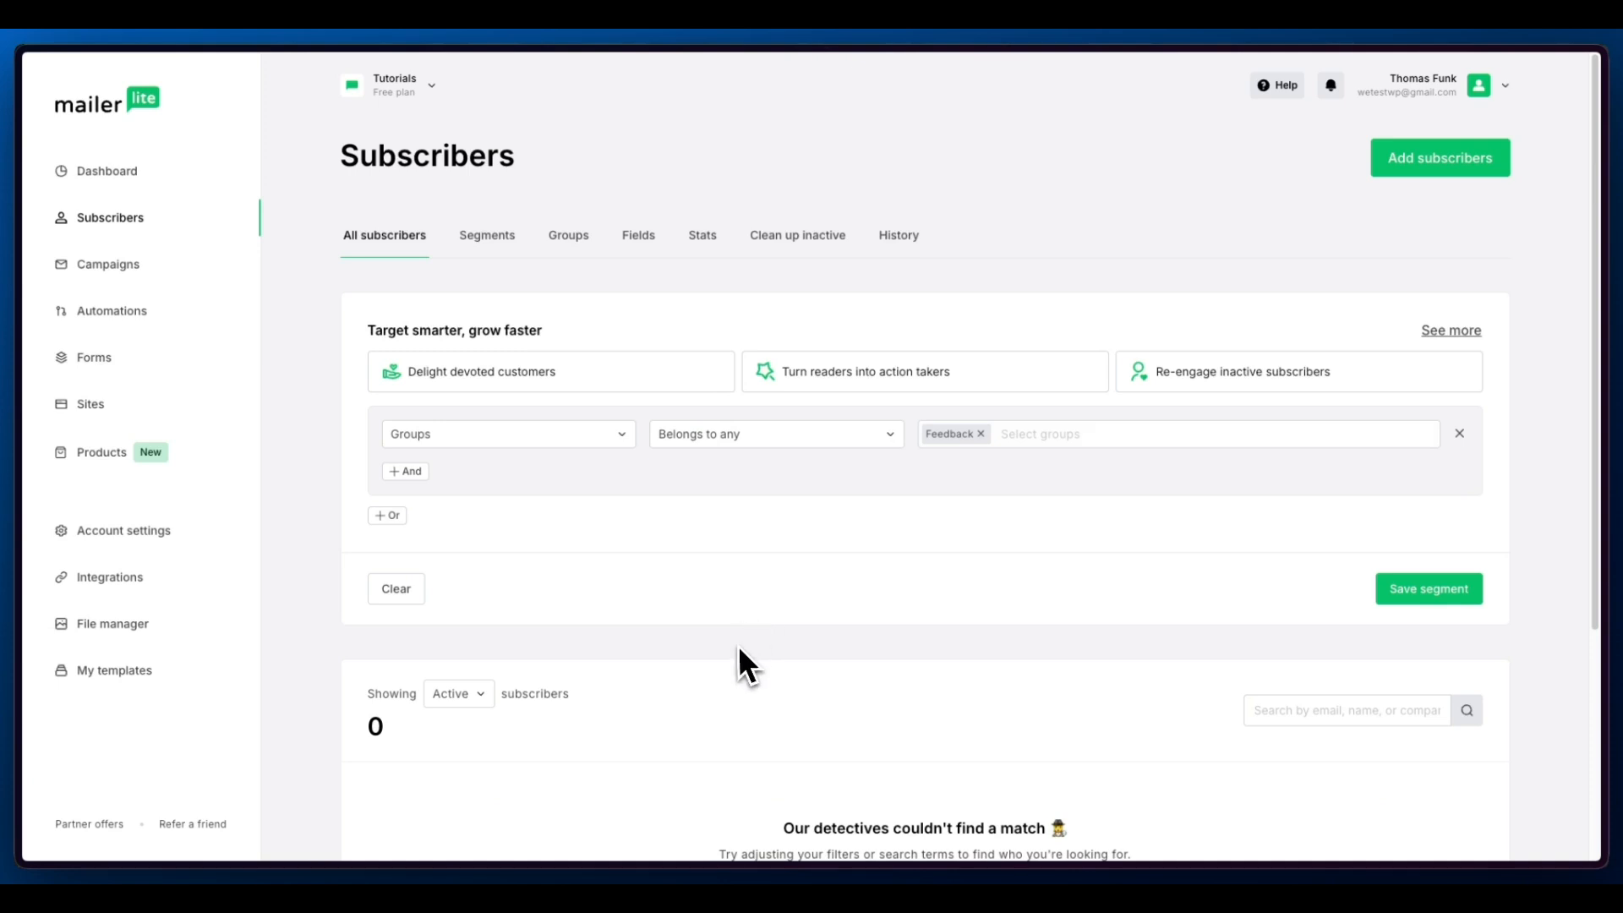
right_click(735, 646)
click(743, 692)
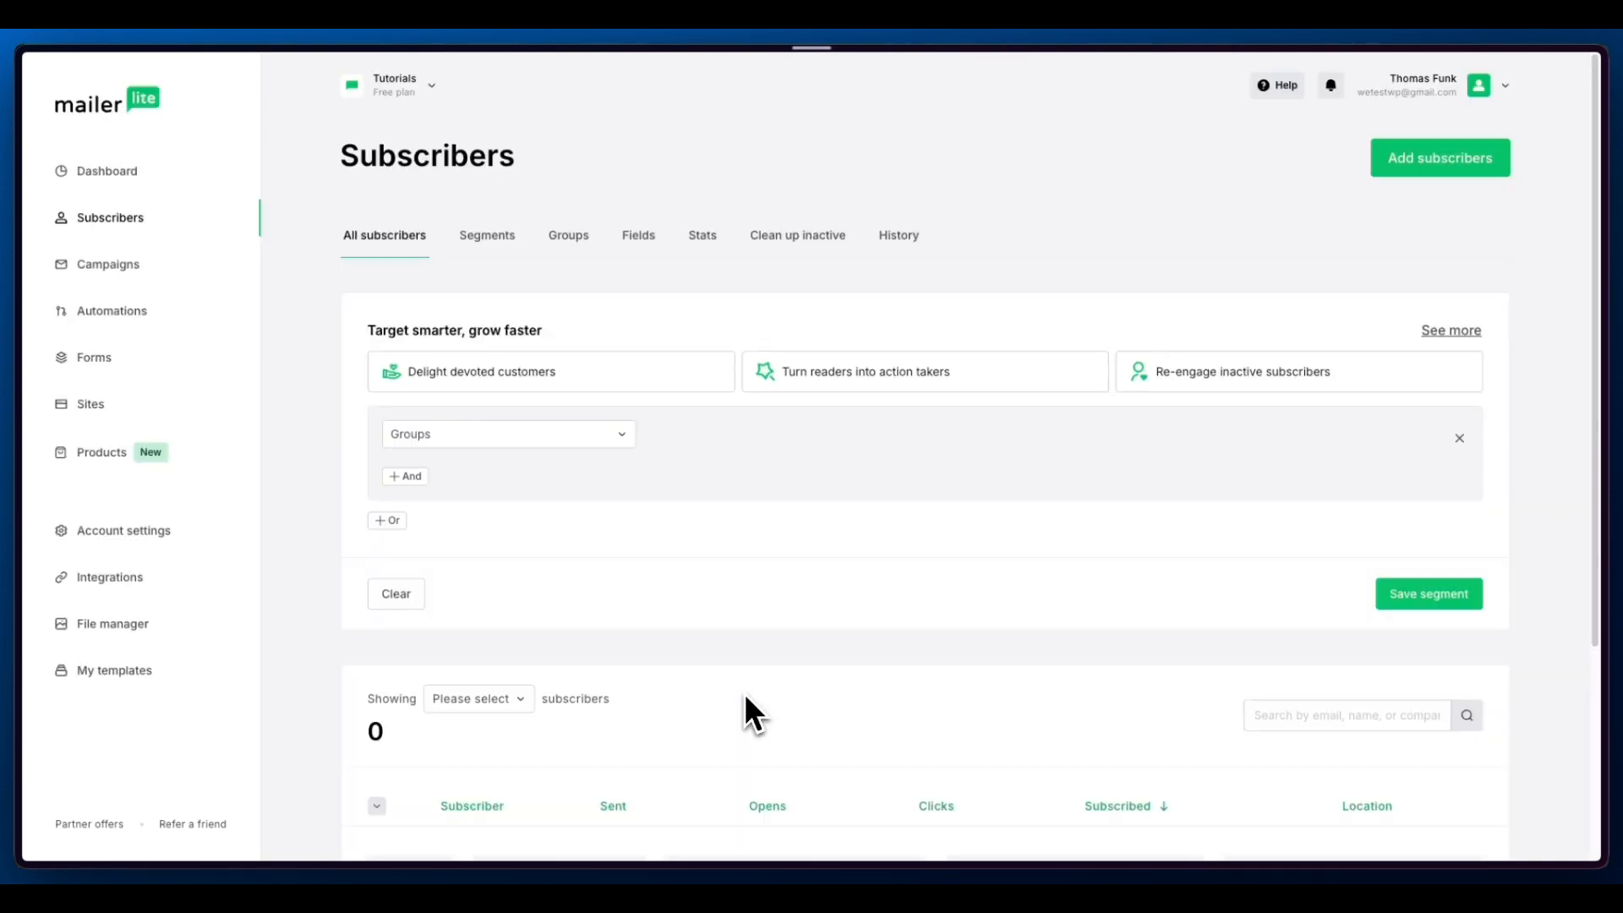
right_click(742, 645)
click(758, 693)
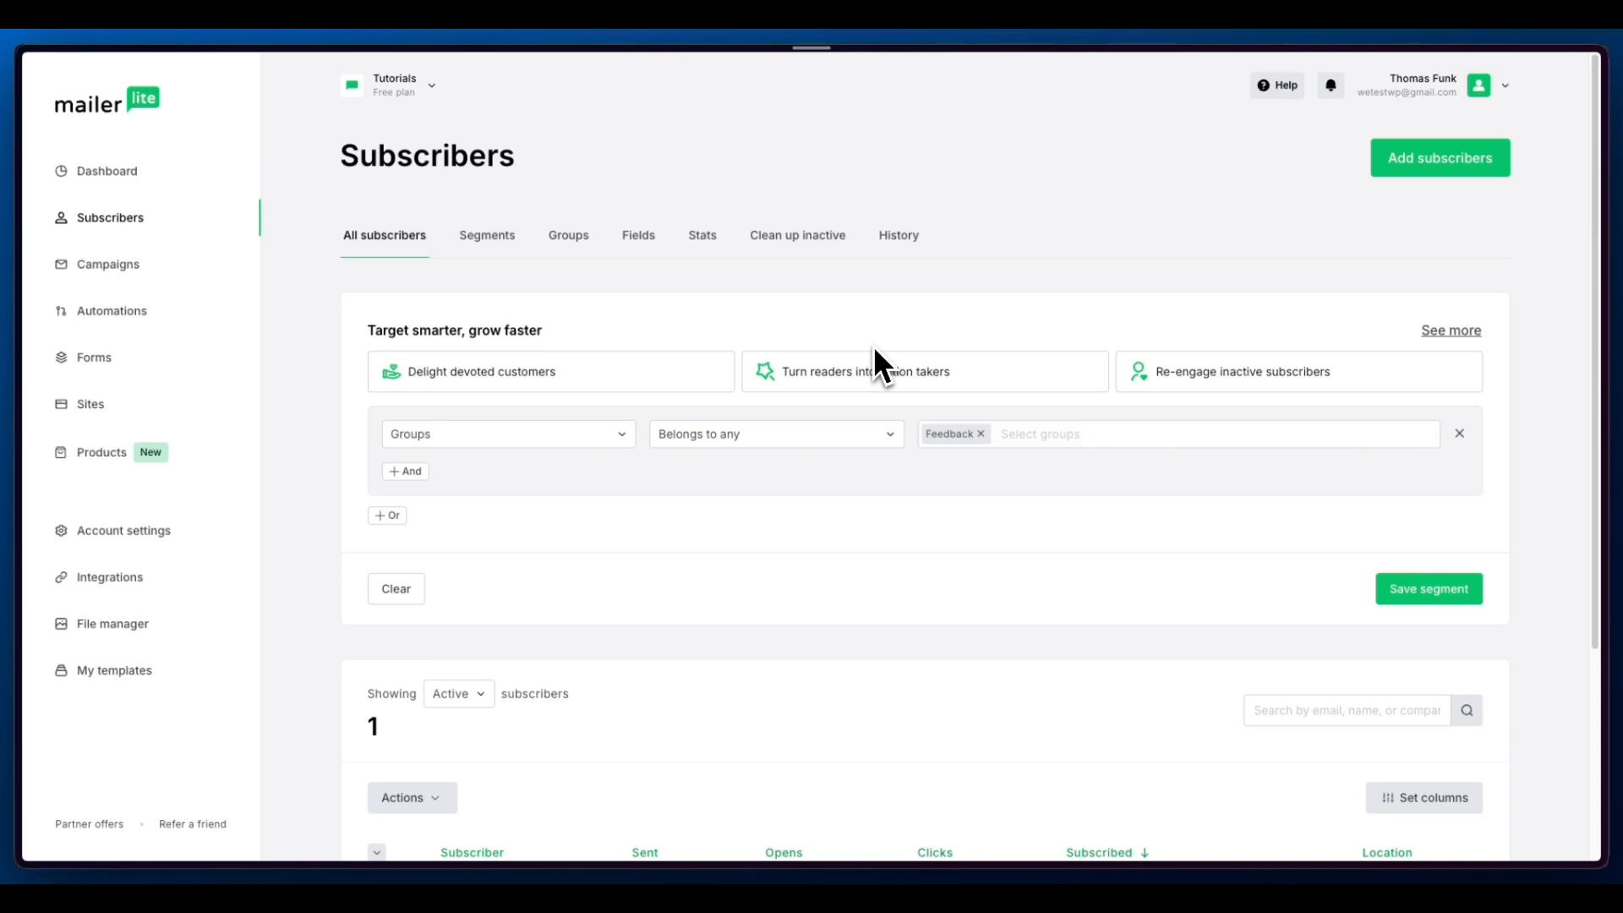
Open the synced subscriber's profile from the Feedback group and examine the mapped values in the subscriber details.
scroll(874, 346, down, 3)
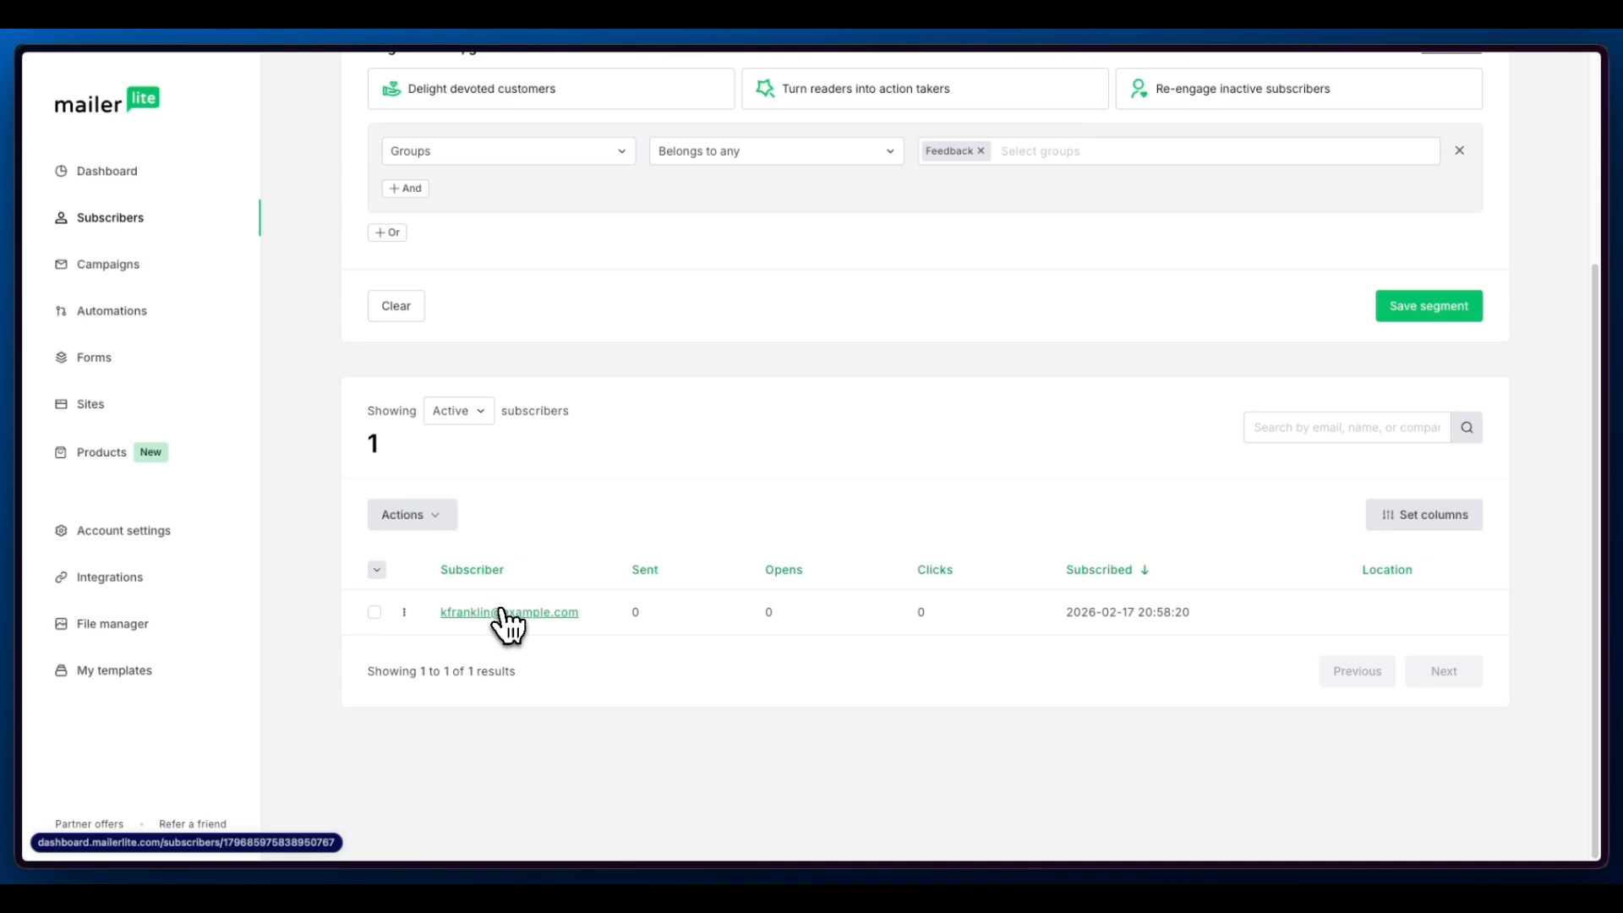
click(502, 612)
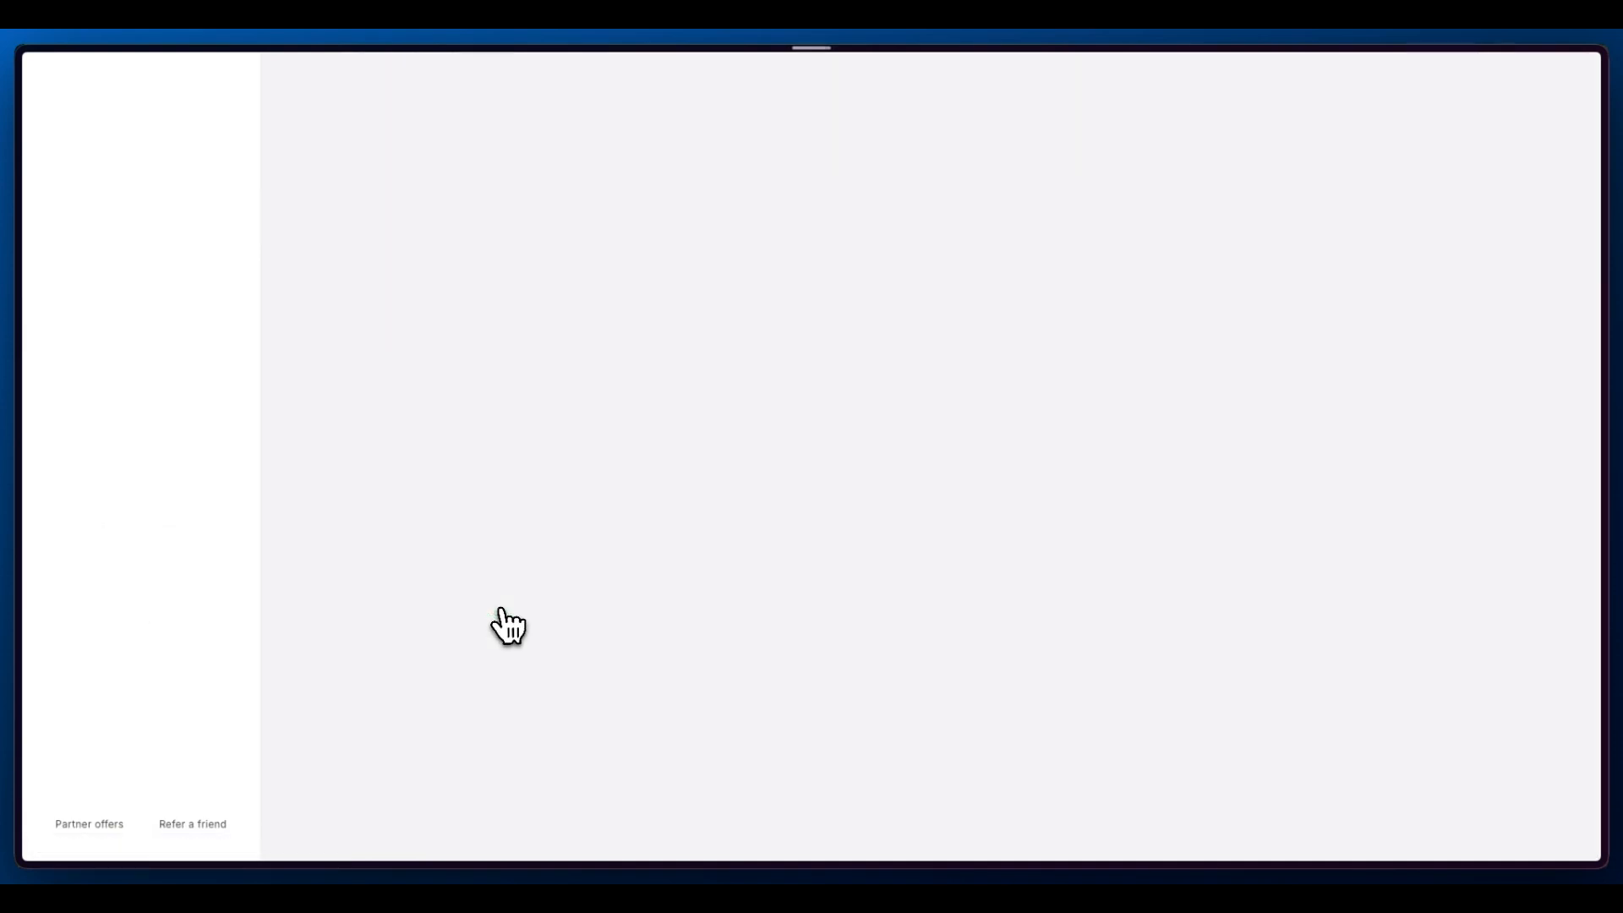
scroll(602, 619, down, 2)
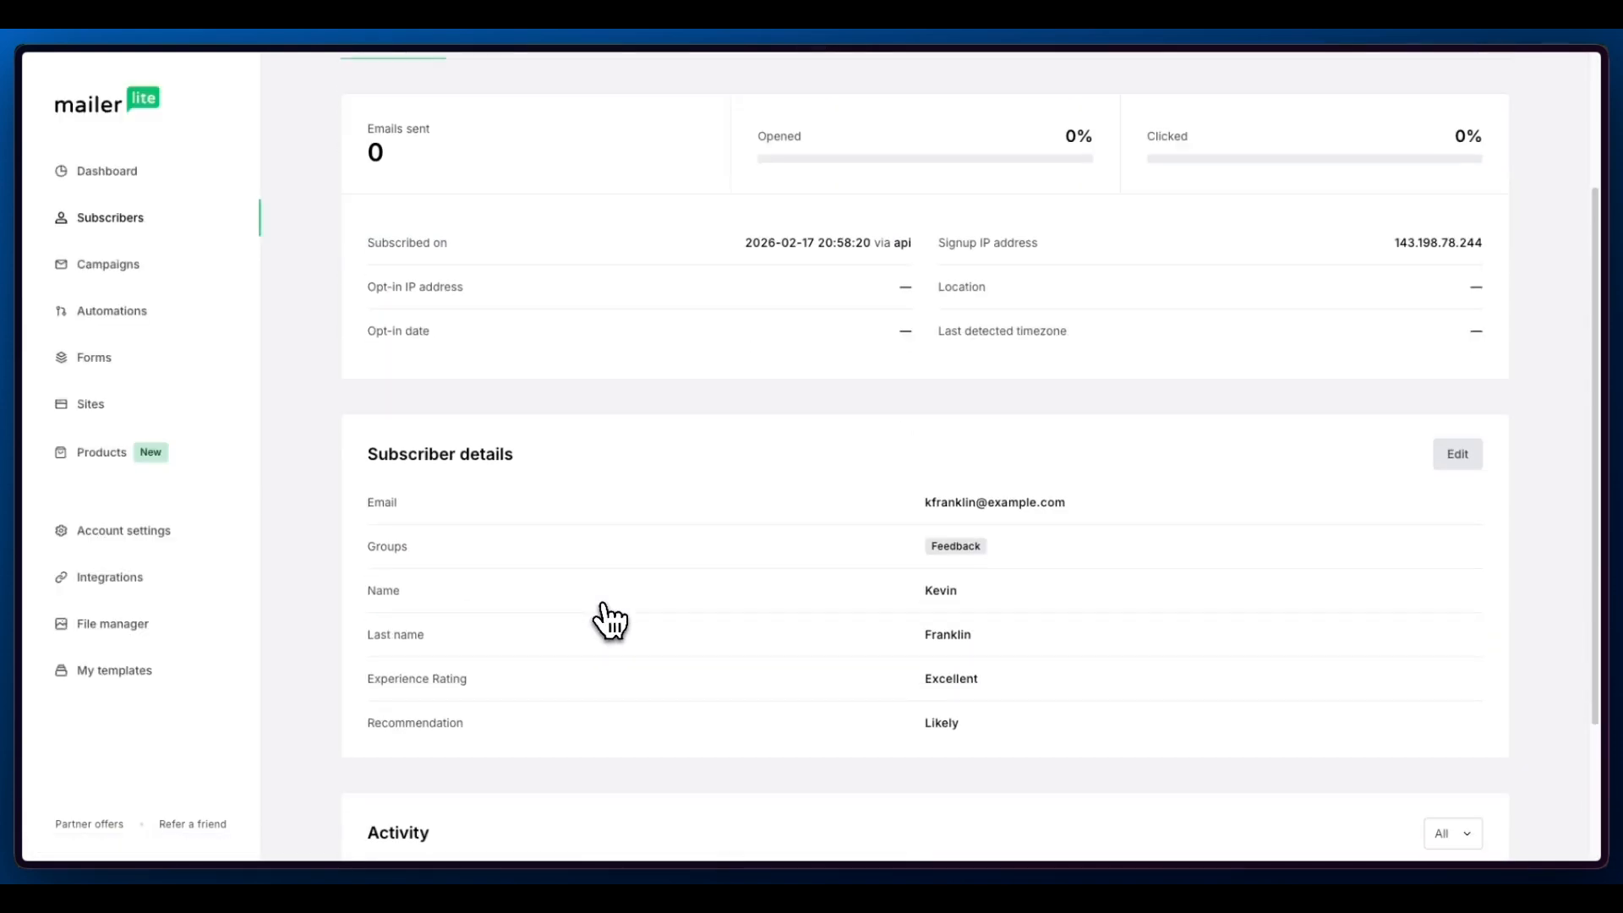